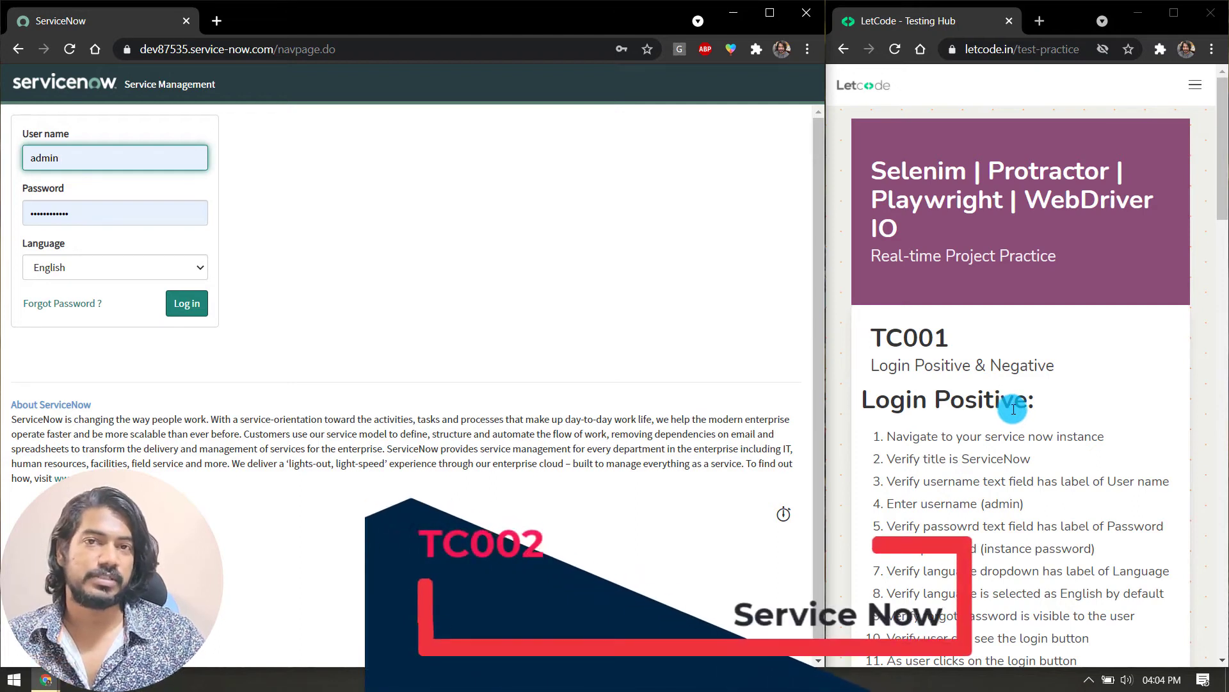
Review the TC001 Login Positive & Negative and TC002 Forgot Password test cases on the LetCode practice page
scroll(1013, 410, "down", 3)
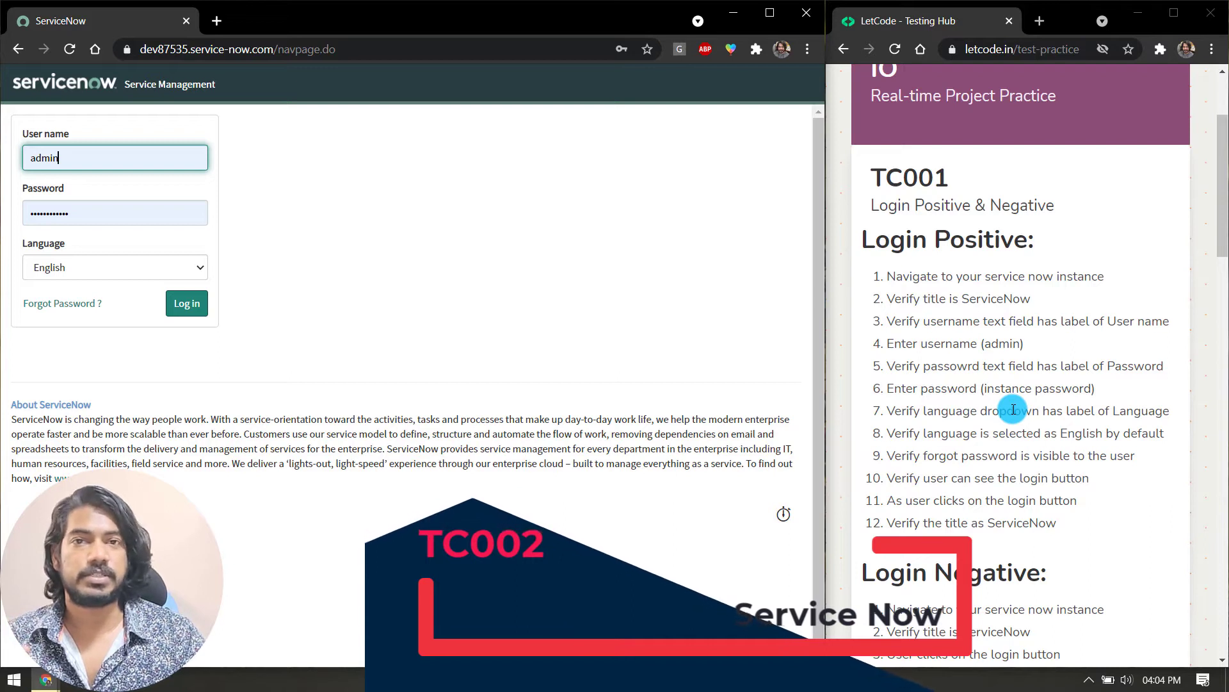
left_click_drag(859, 204, 1065, 210)
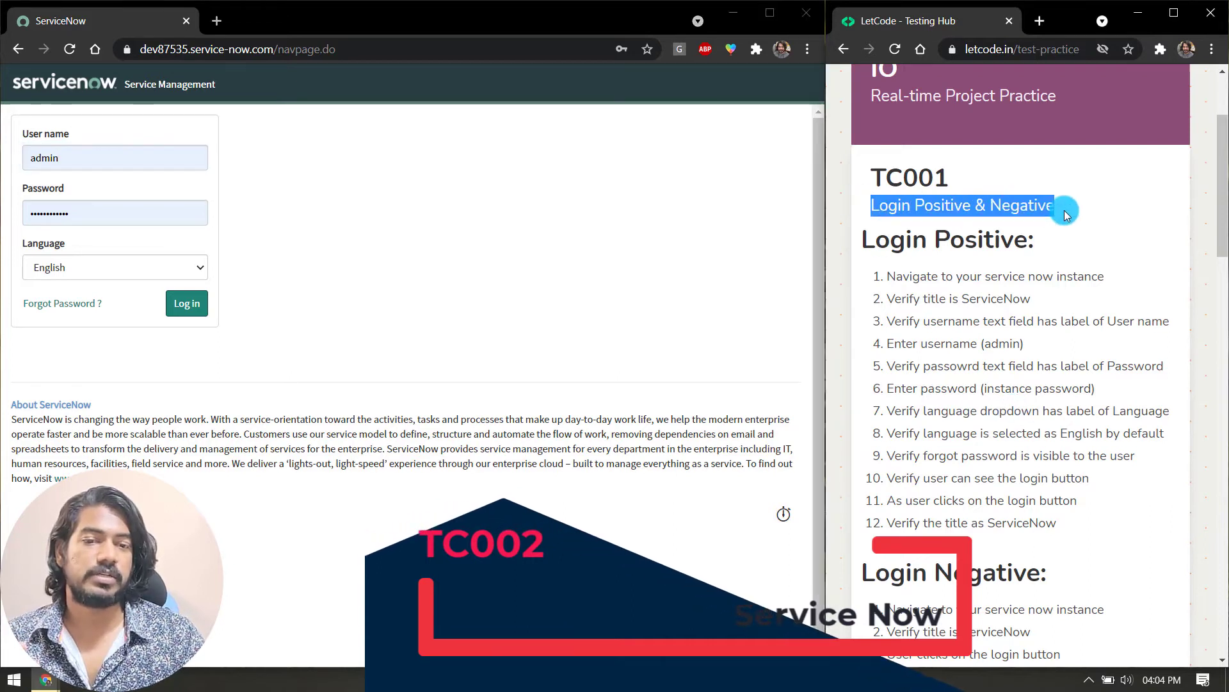
scroll(1067, 223, "down", 6)
scroll(1069, 235, "down", 2)
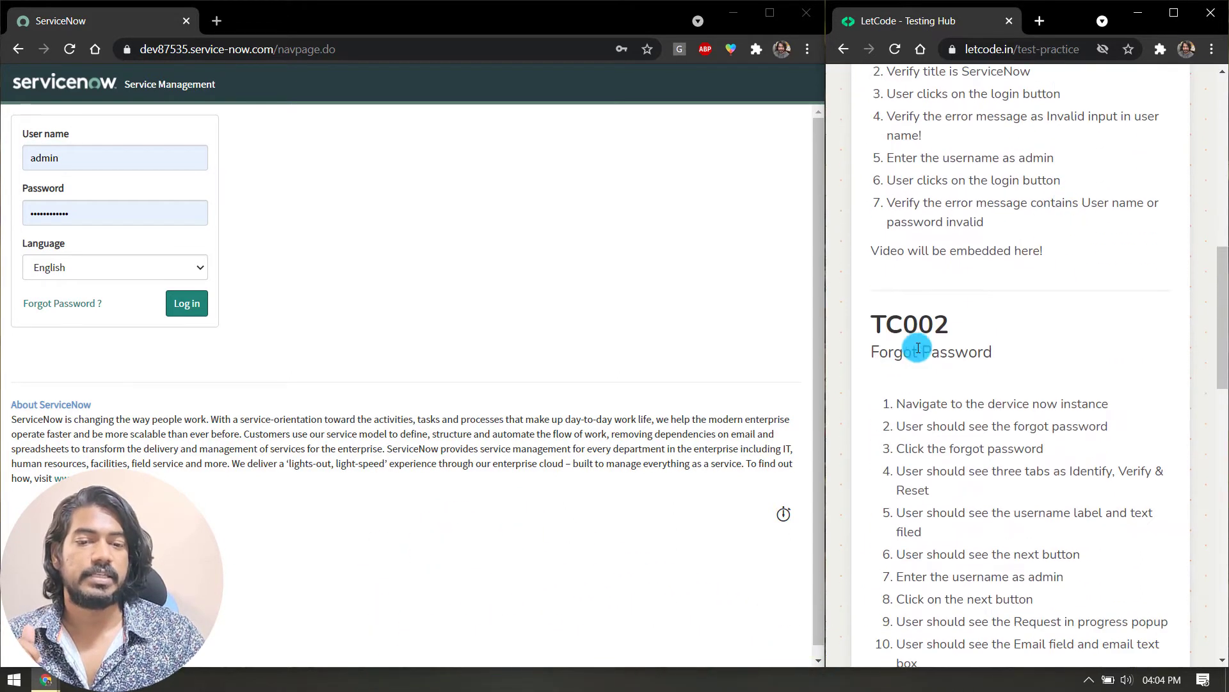
triple_click(1035, 351)
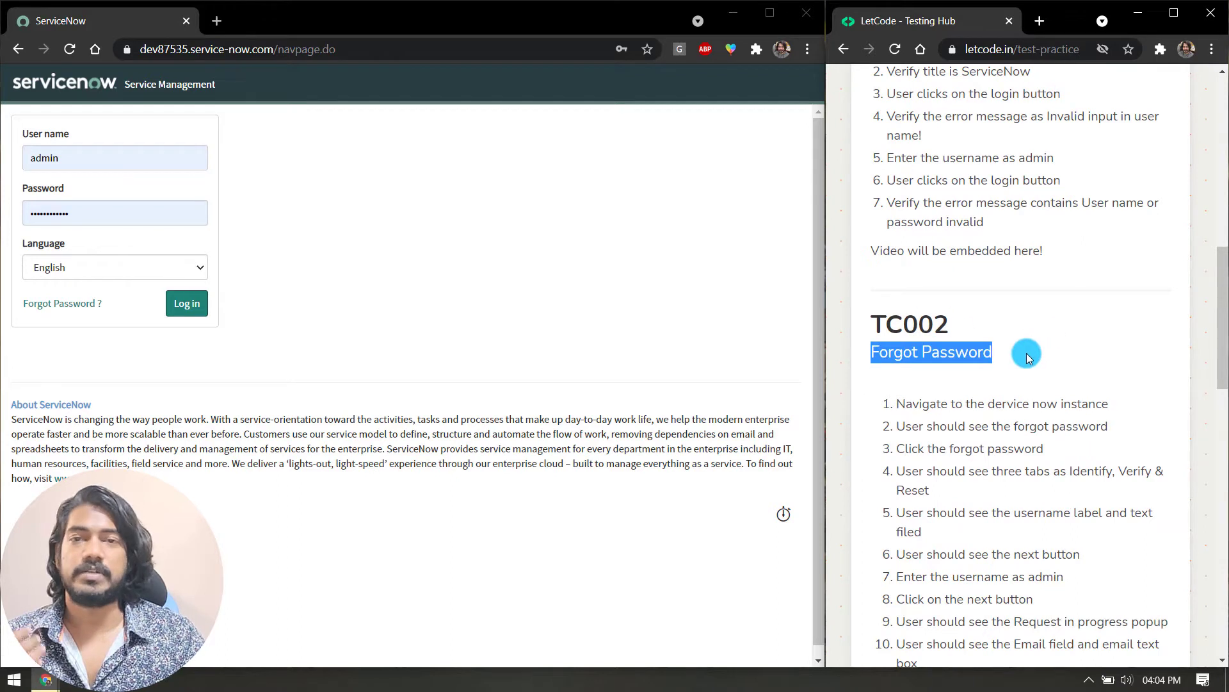
scroll(1021, 355, "up", 5)
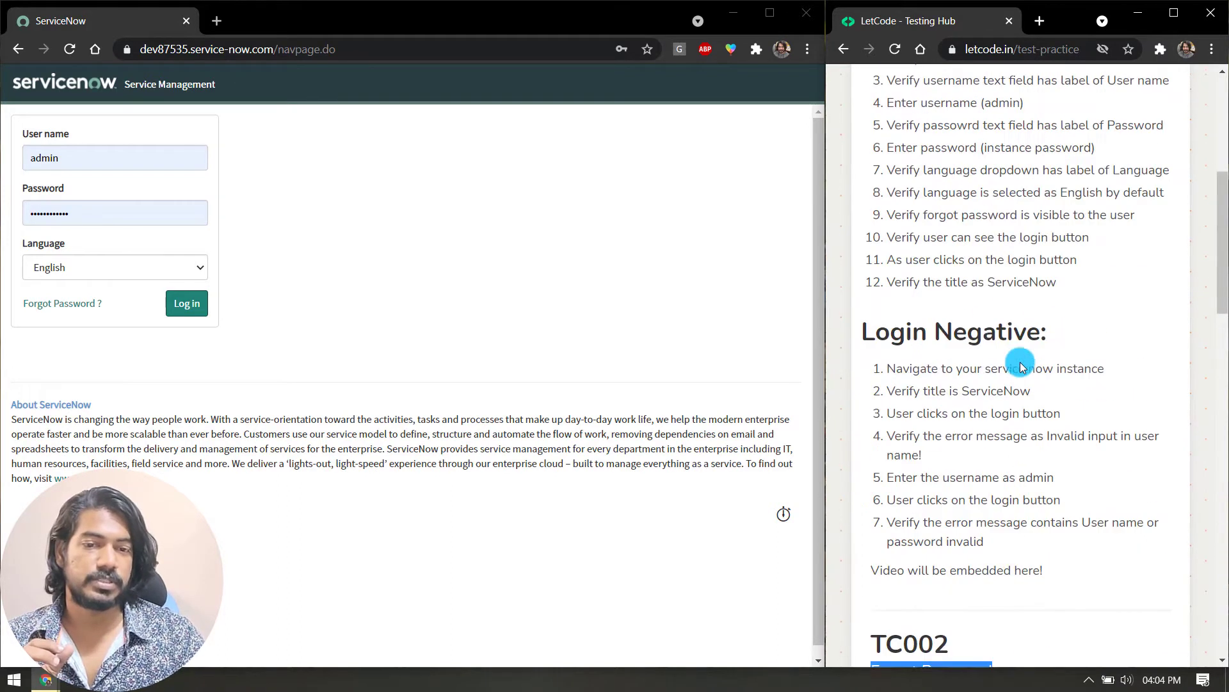
left_click_drag(901, 184, 986, 503)
scroll(972, 329, "down", 5)
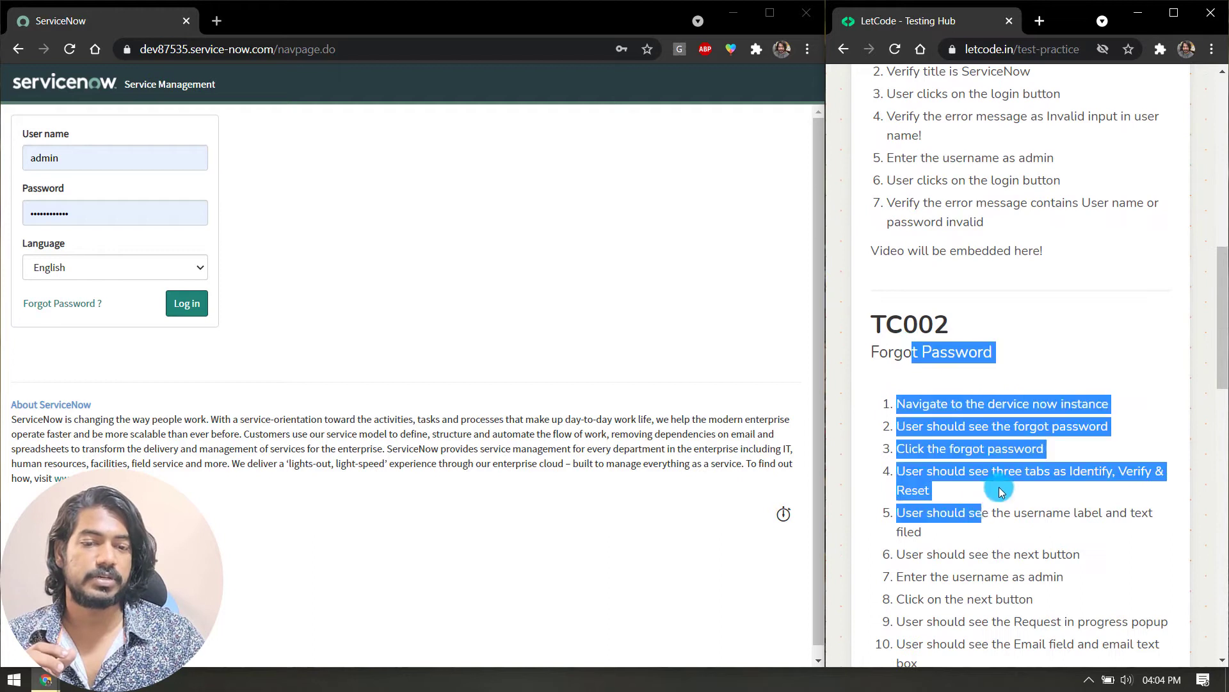
scroll(999, 436, "down", 9)
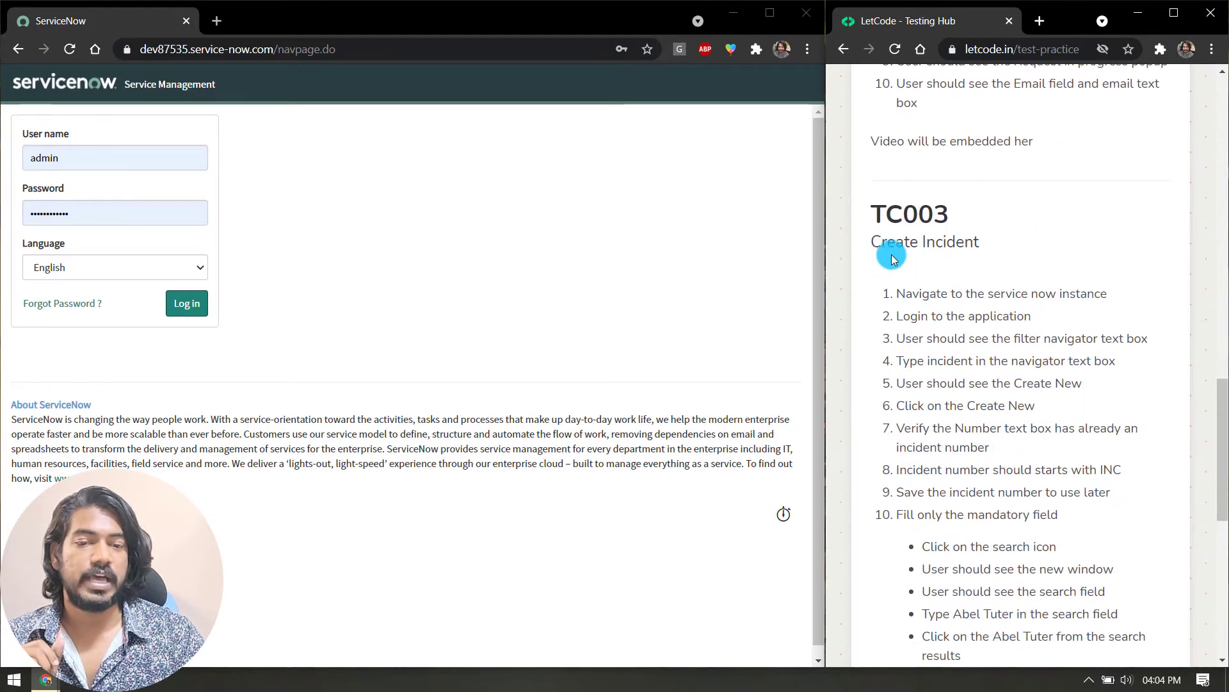
Read the TC003 Create Incident test case, focusing on its steps for navigating to the instance and logging in
left_click_drag(891, 292, 1020, 489)
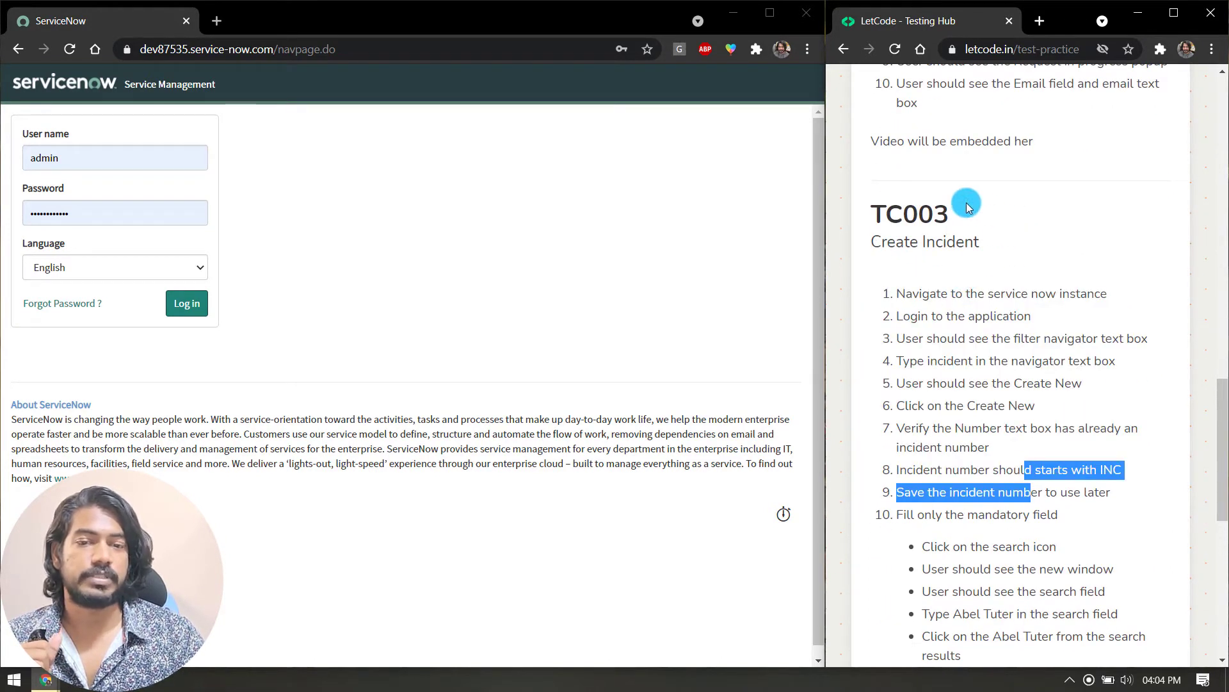
left_click_drag(963, 206, 879, 241)
left_click_drag(967, 340, 973, 362)
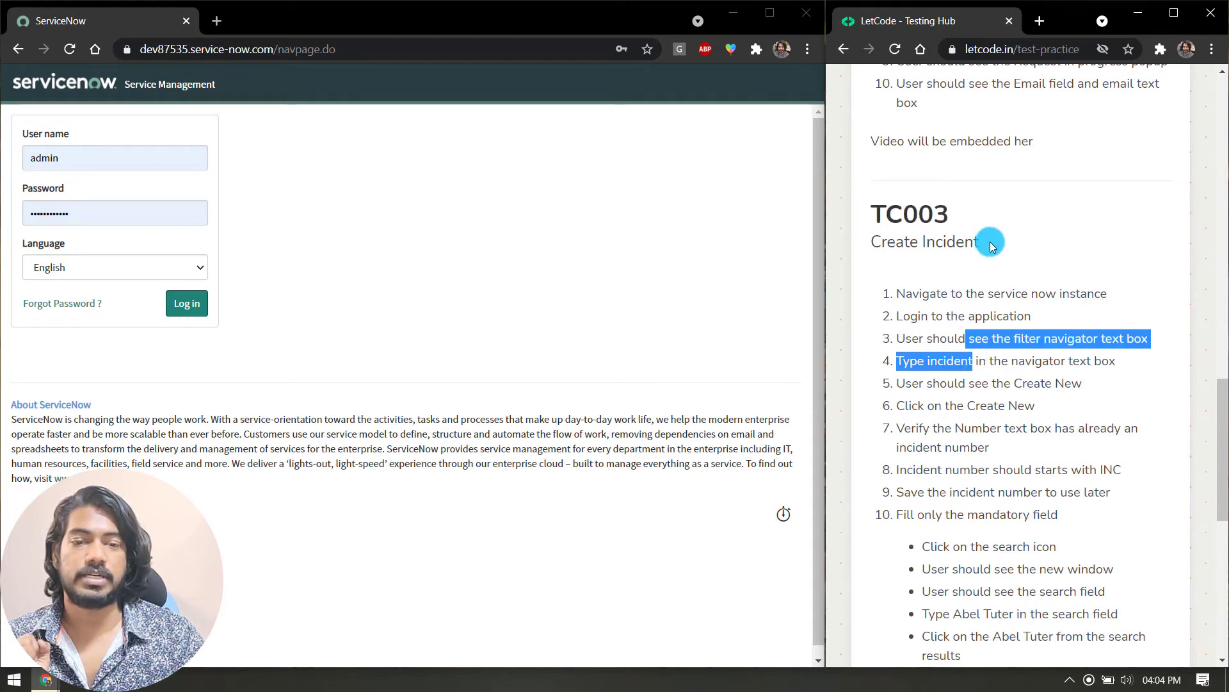
left_click_drag(986, 243, 877, 247)
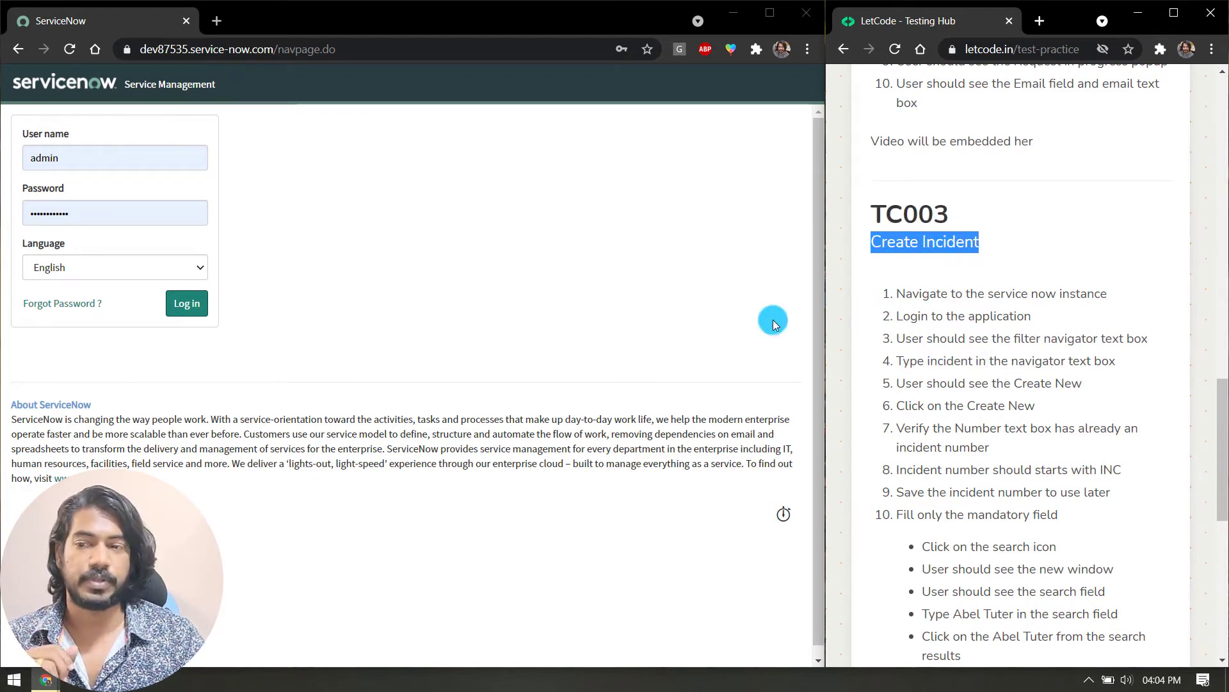
left_click_drag(896, 299, 1118, 286)
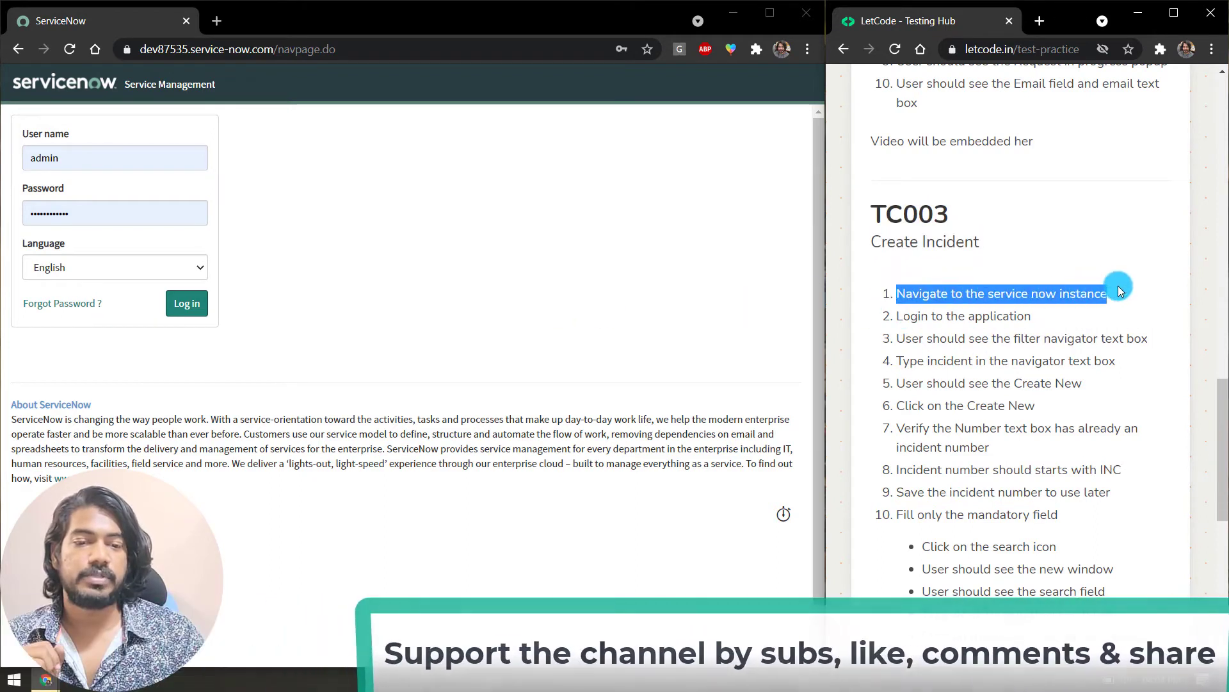
left_click(394, 46)
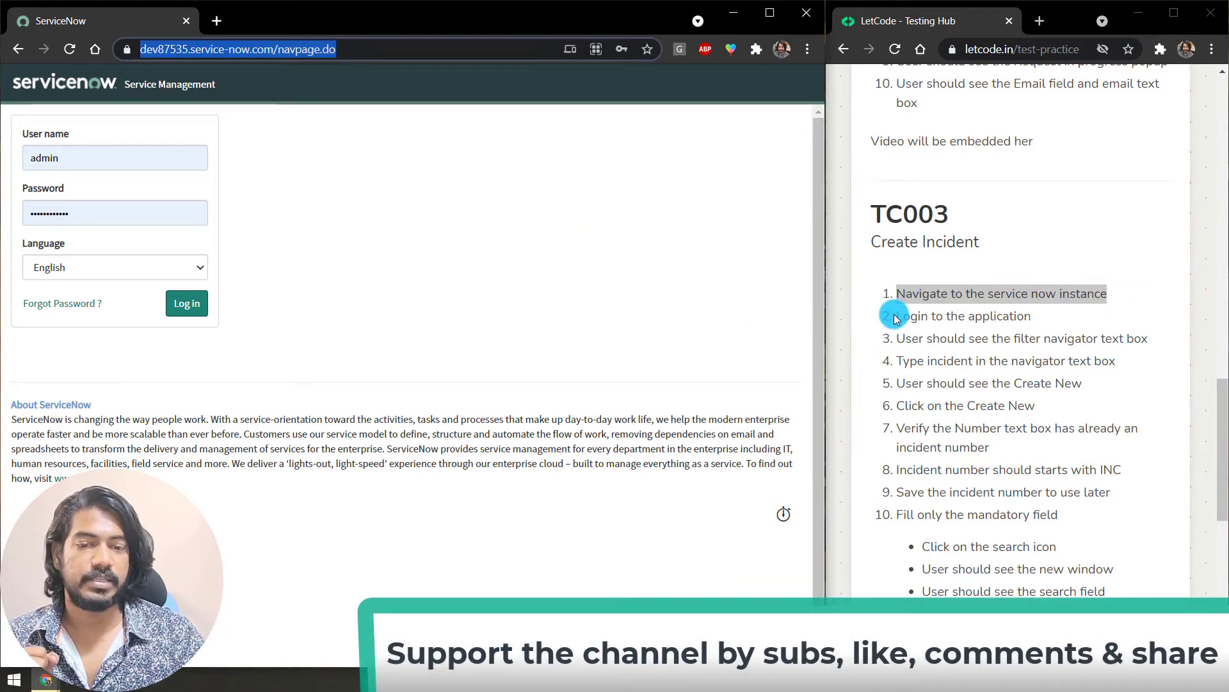
left_click_drag(895, 316, 1032, 318)
left_click(1016, 363)
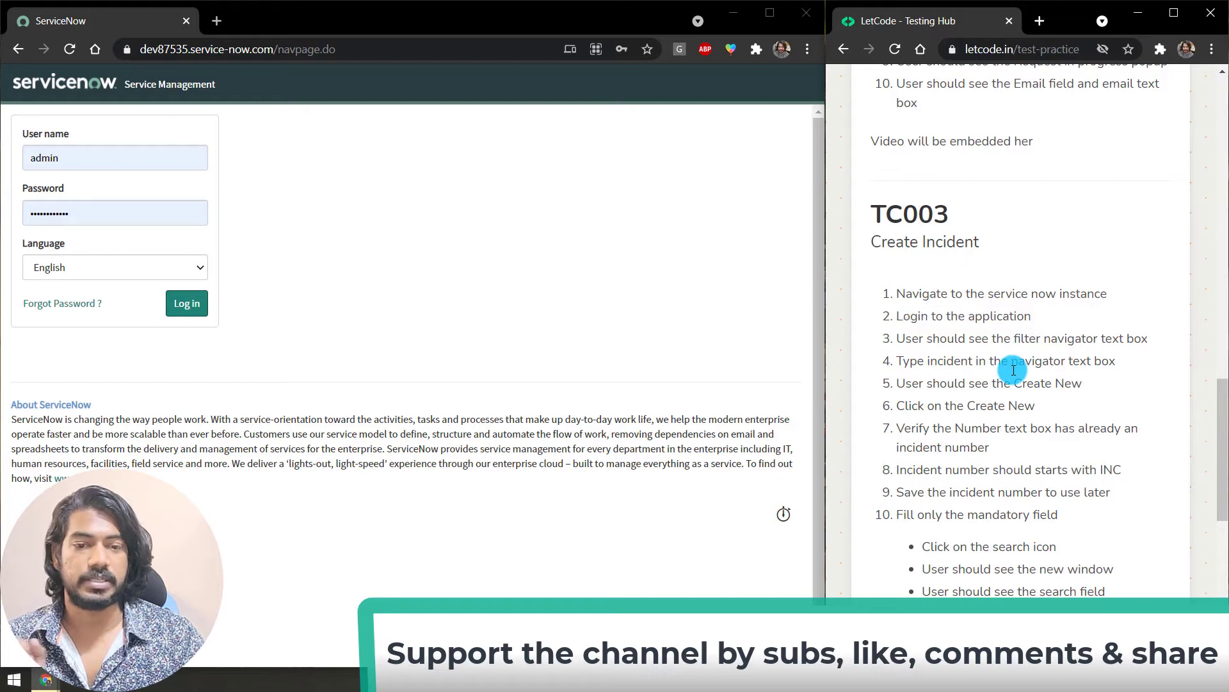
left_click_drag(896, 316, 1047, 315)
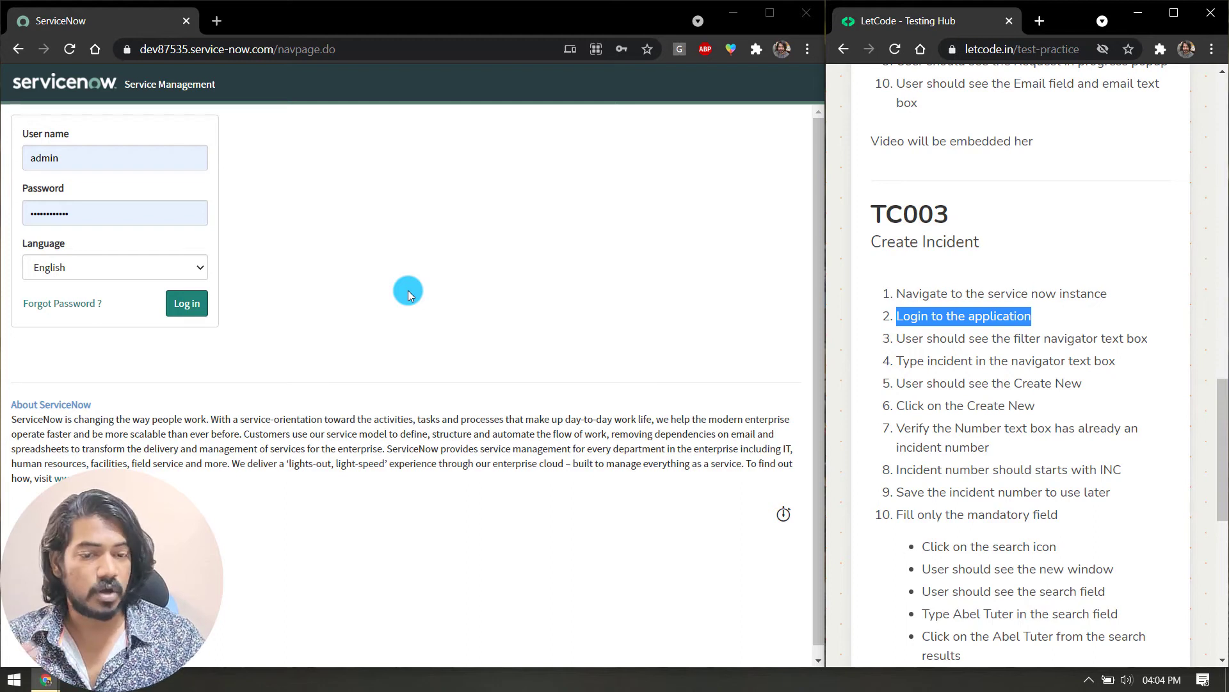
Look back over the TC002 and TC001 test cases, and return to the TC003 Create Incident steps
scroll(1057, 406, "up", 15)
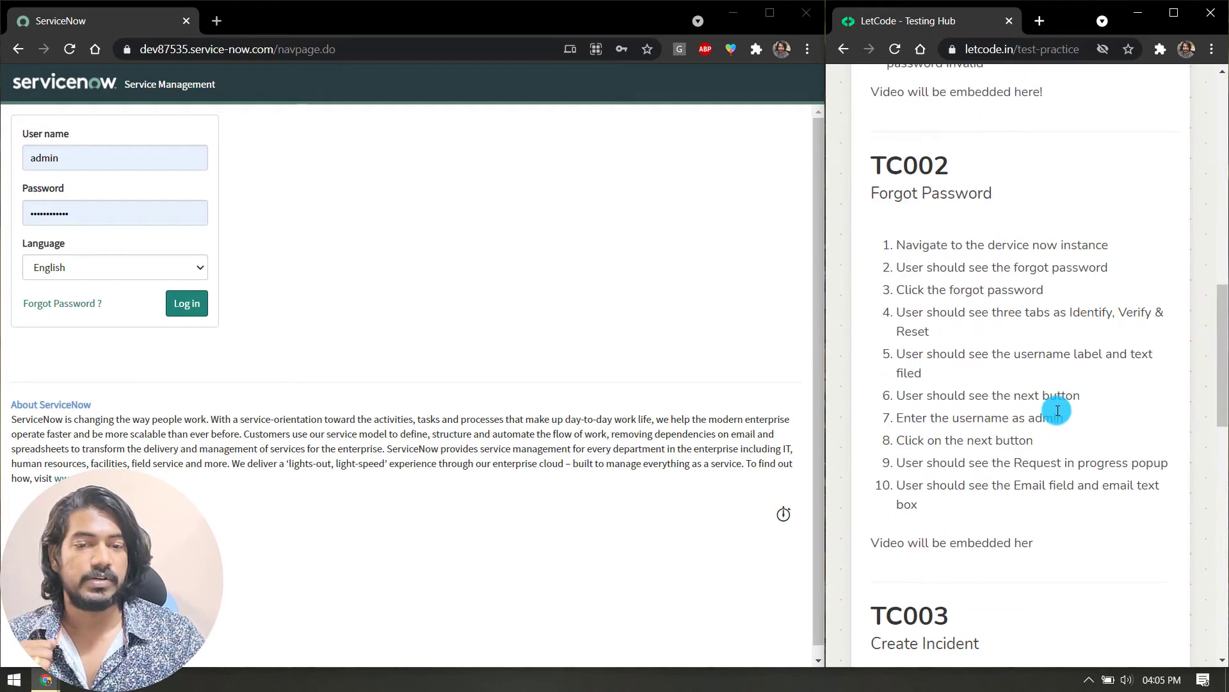
left_click_drag(885, 116, 914, 203)
scroll(897, 221, "up", 4)
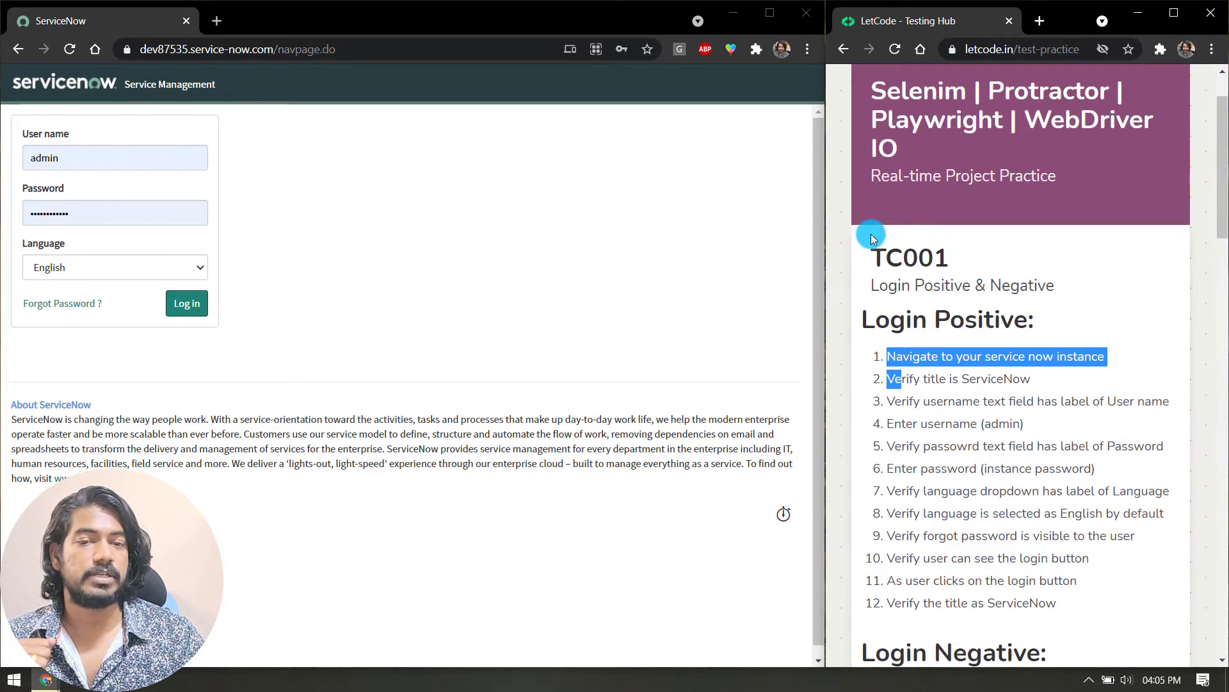
left_click_drag(889, 261, 940, 261)
scroll(973, 320, "down", 4)
left_click(1016, 327)
scroll(1016, 327, "down", 20)
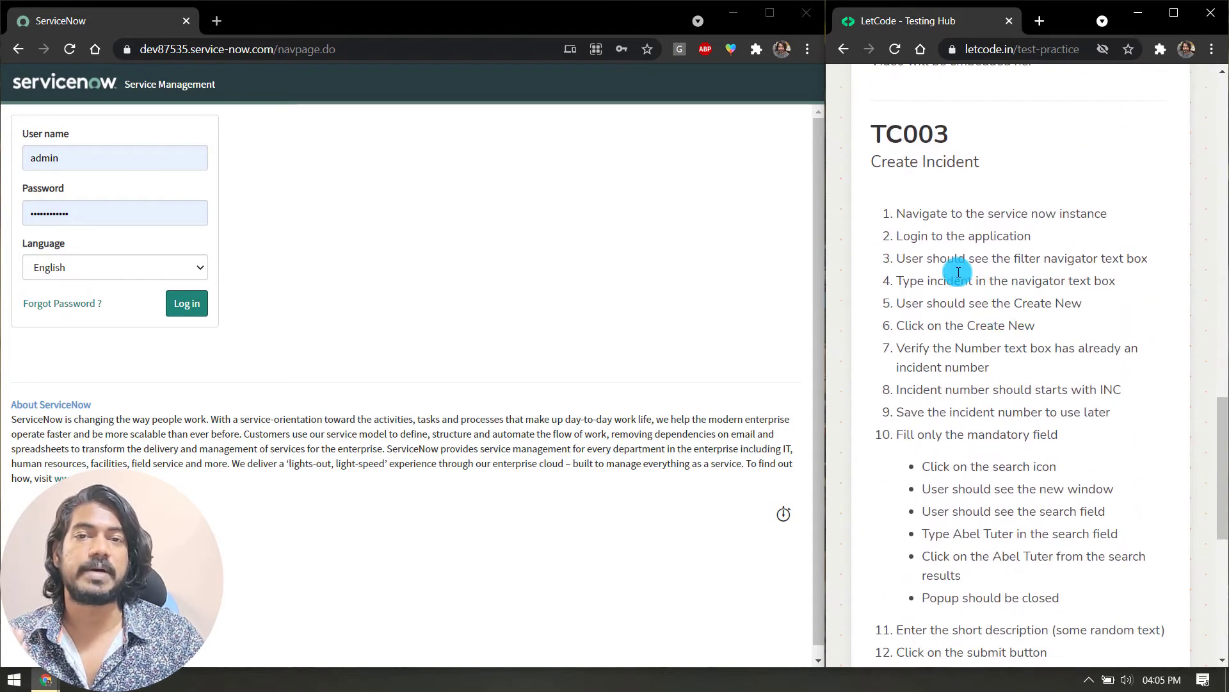
scroll(959, 271, "down", 1)
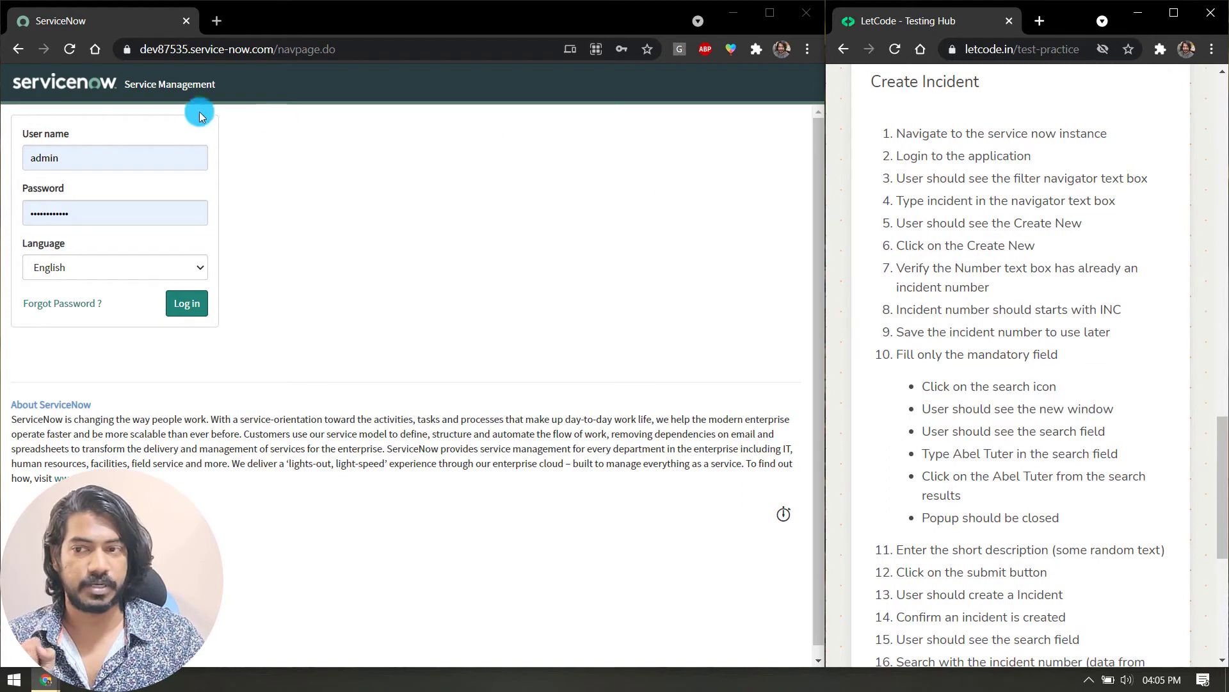
Log in to the ServiceNow instance with the prefilled admin user name and password
left_click(55, 155)
left_click(545, 150)
left_click(157, 205)
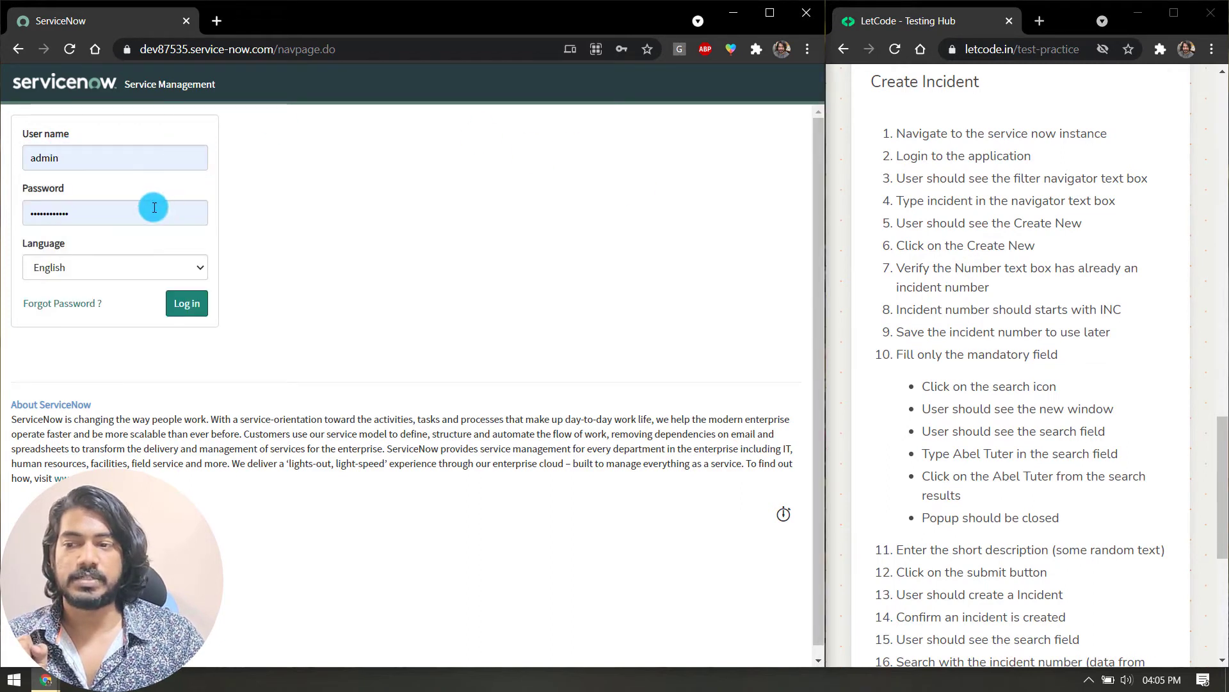
left_click(444, 220)
left_click(181, 313)
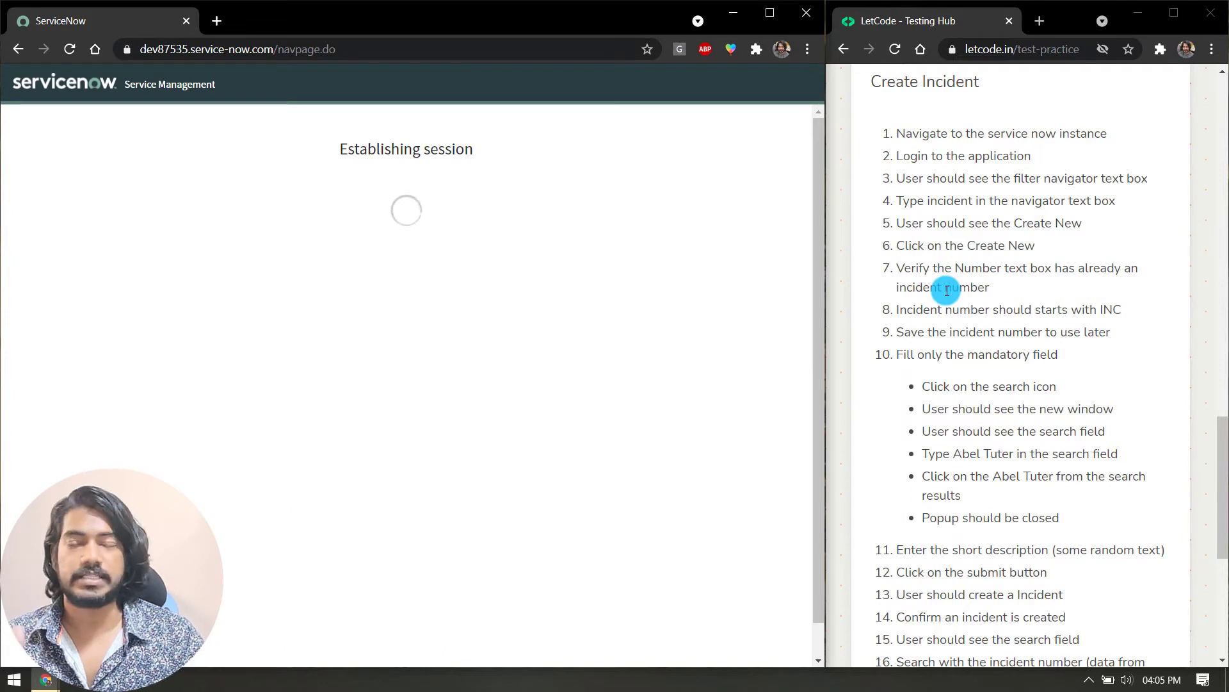
Filter the ServiceNow navigator by "incident", following steps 3 and 4 of TC003
left_click_drag(894, 180, 1157, 185)
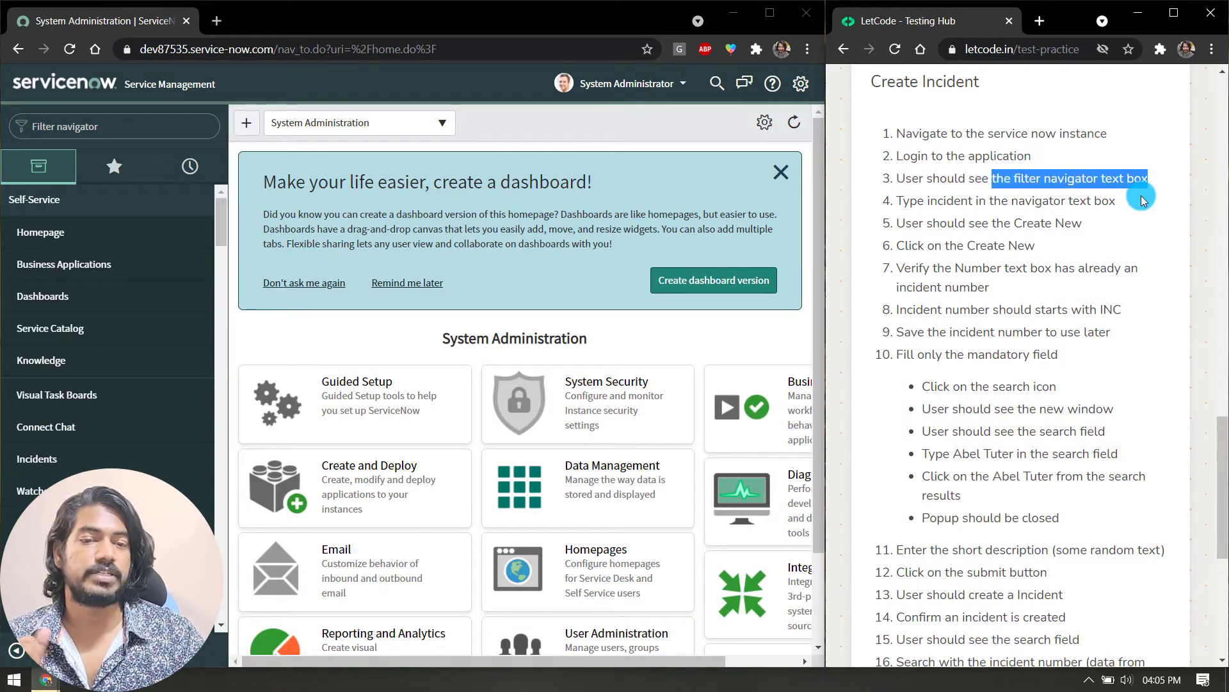
left_click(95, 126)
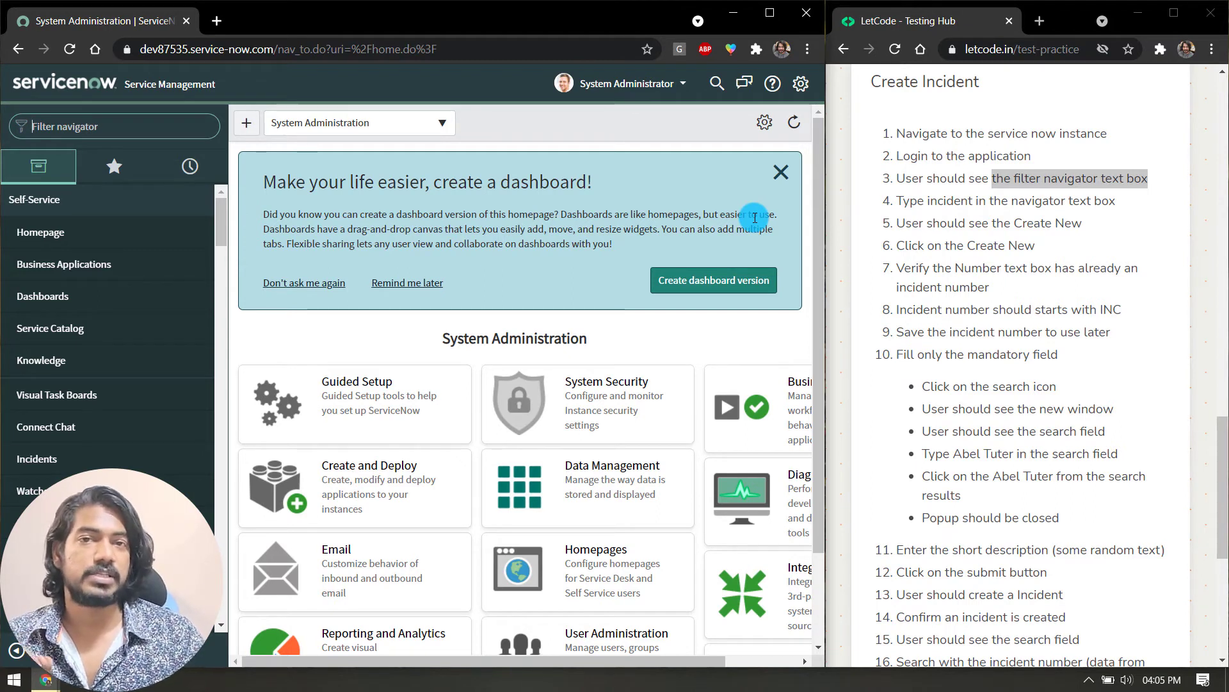
left_click(906, 198)
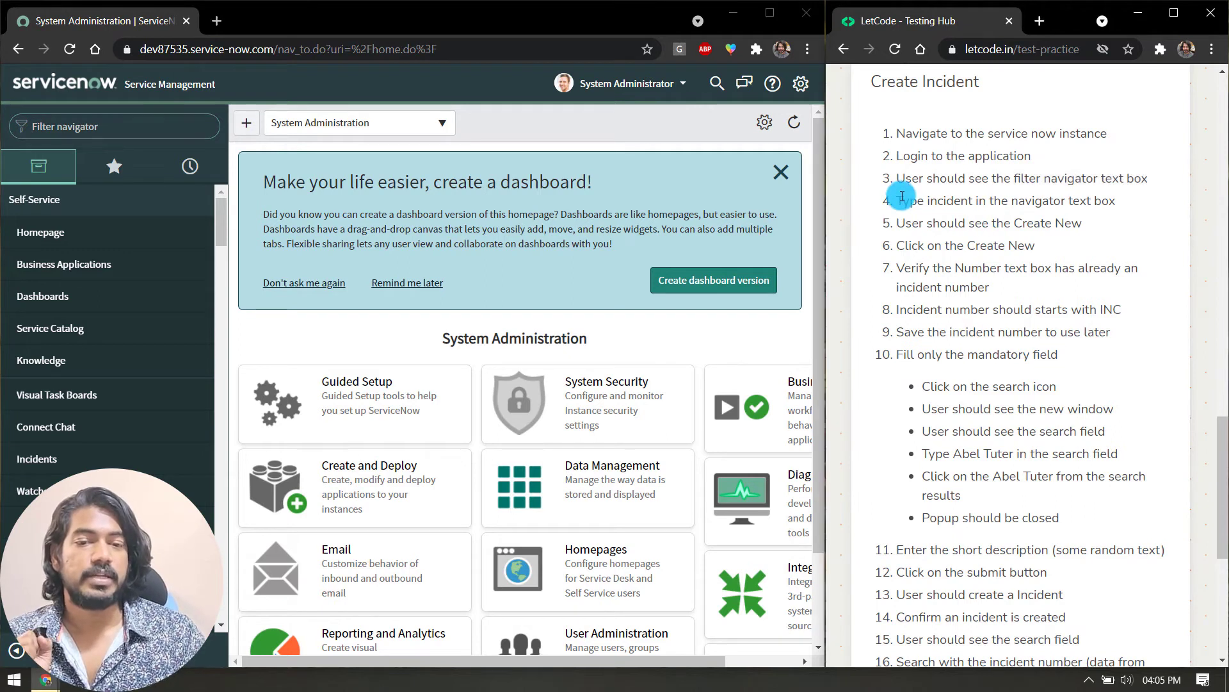
left_click_drag(908, 197, 1117, 200)
left_click(127, 128)
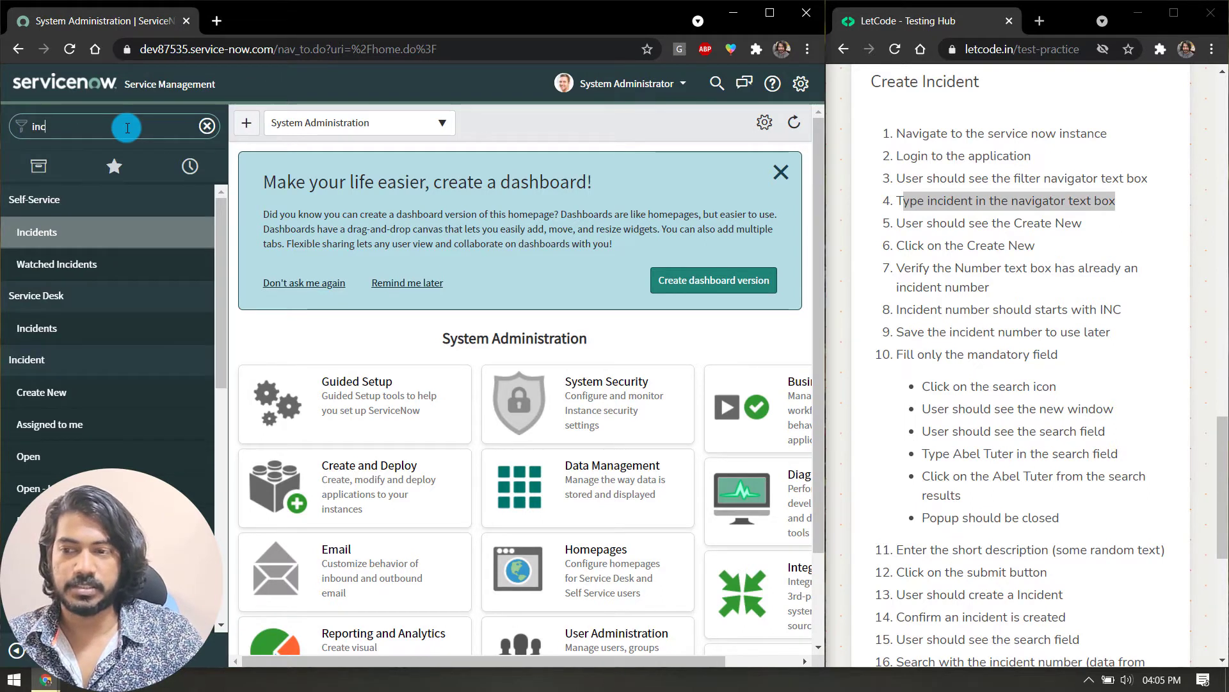
type("incident")
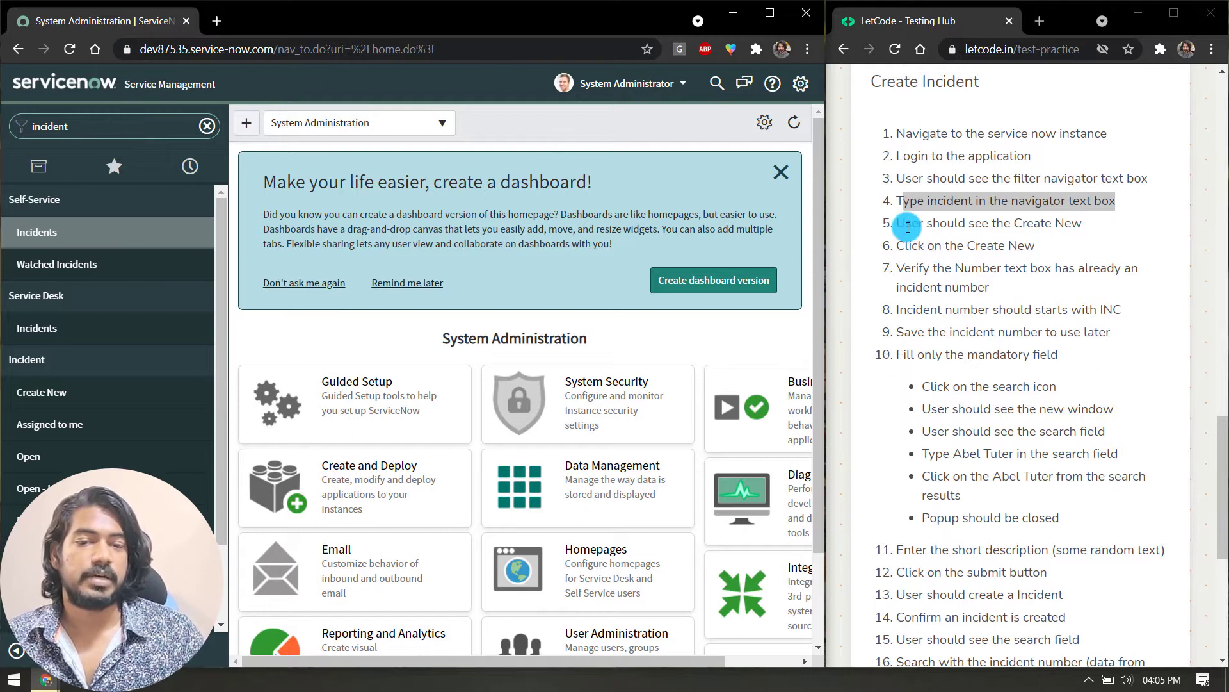
Open a new incident record with Create New in the Incident module, following steps 5 and 6 of TC003
left_click_drag(897, 222, 1082, 223)
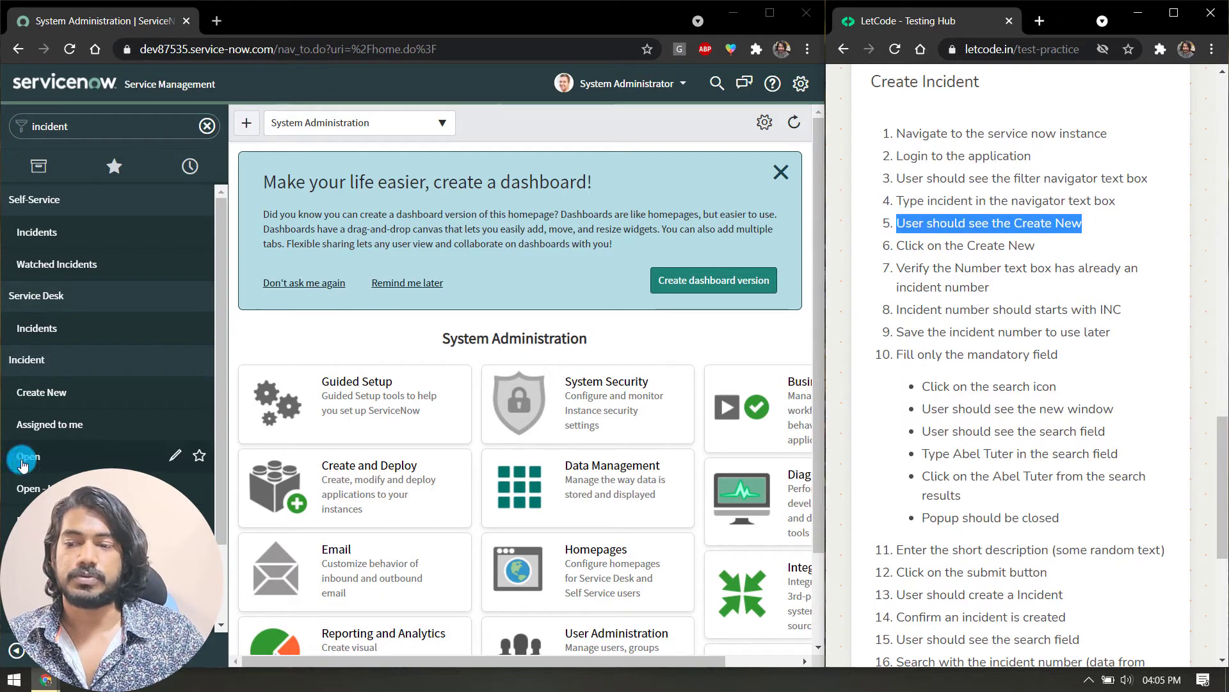
left_click_drag(897, 245, 1035, 245)
left_click(41, 396)
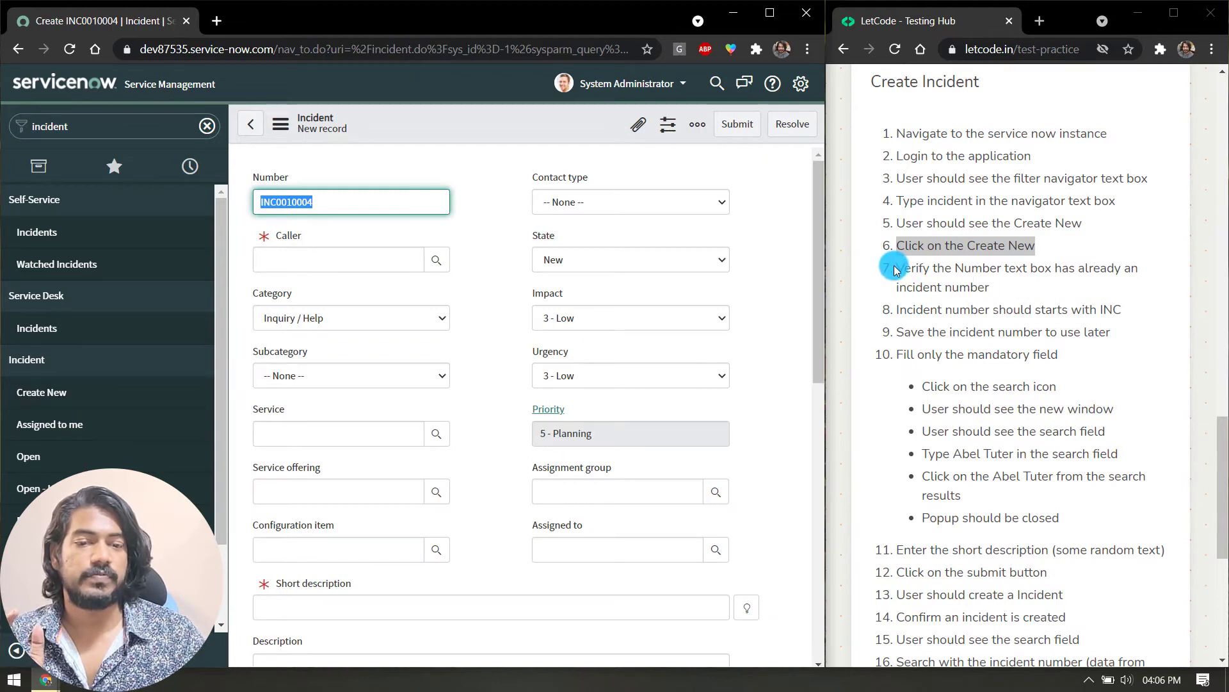
Check that the new incident's Number field is already filled in, as step 7 of TC003 requires
left_click_drag(895, 267, 1130, 285)
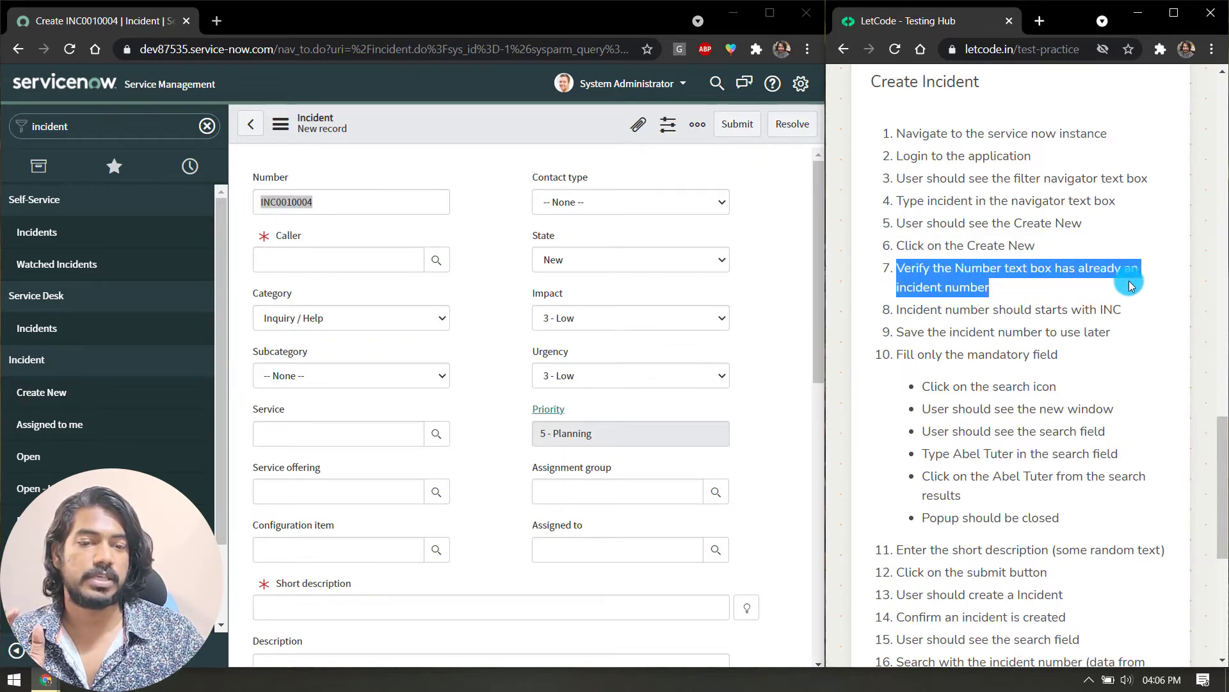
left_click(865, 287)
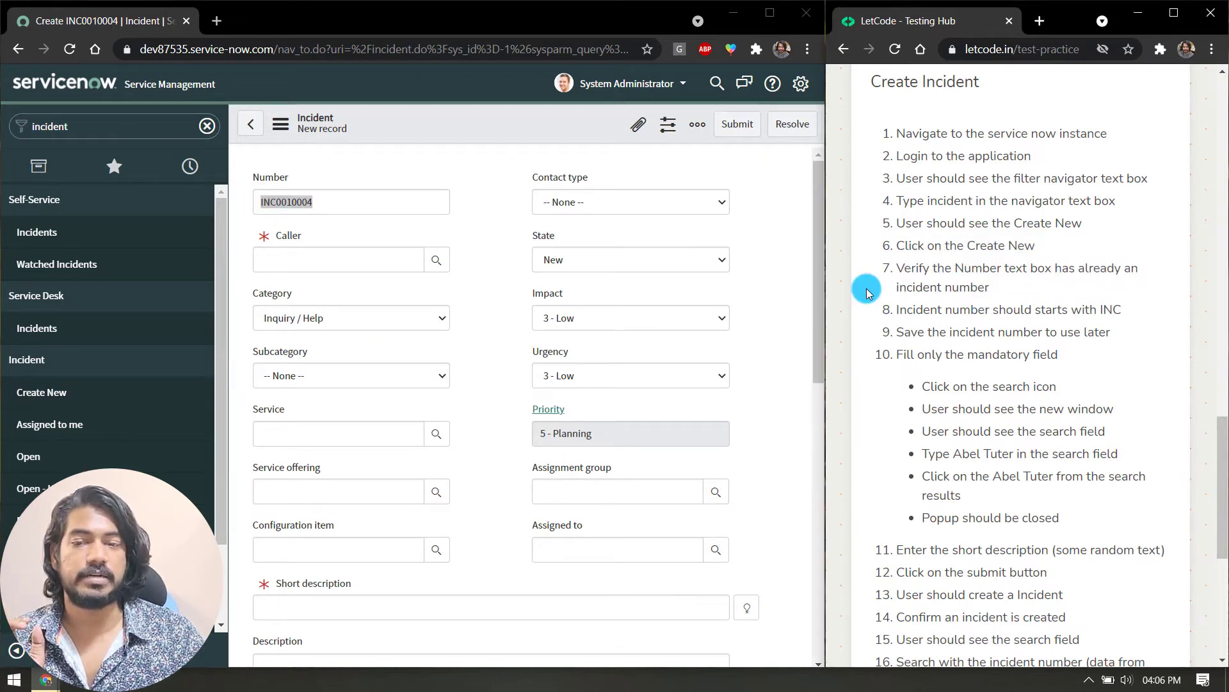
left_click(261, 183)
double_click(297, 199)
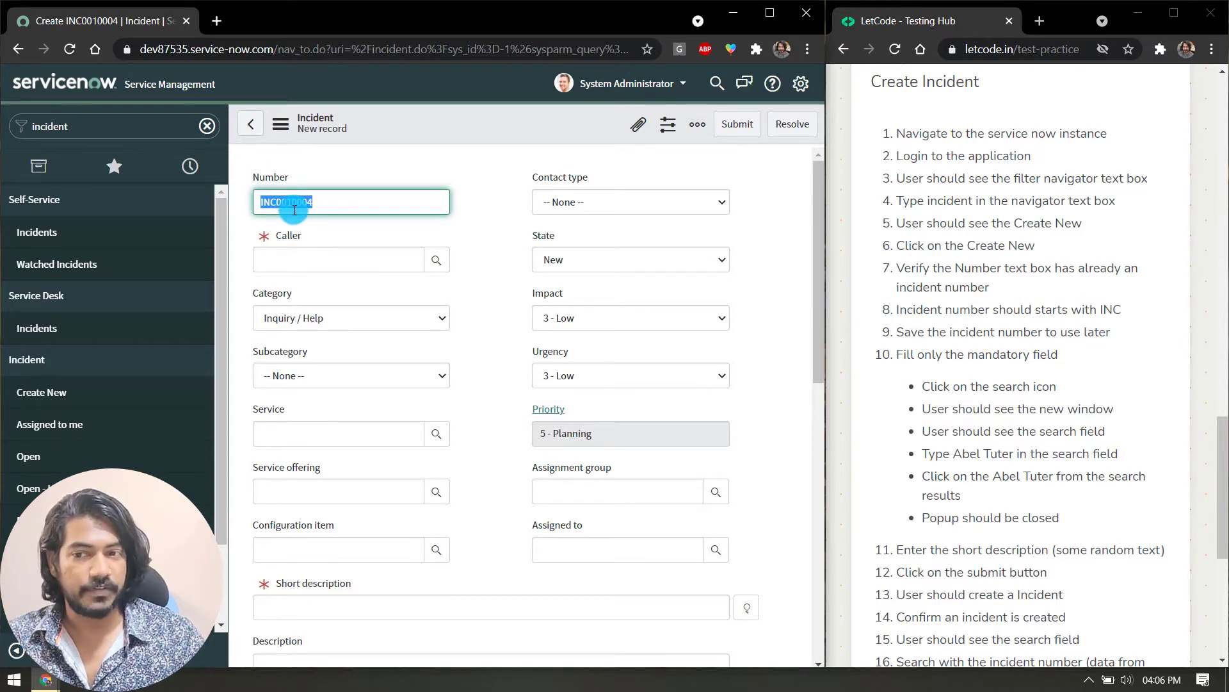
Check the incident number's prefix against INC, as step 8 of TC003 requires
left_click(905, 334)
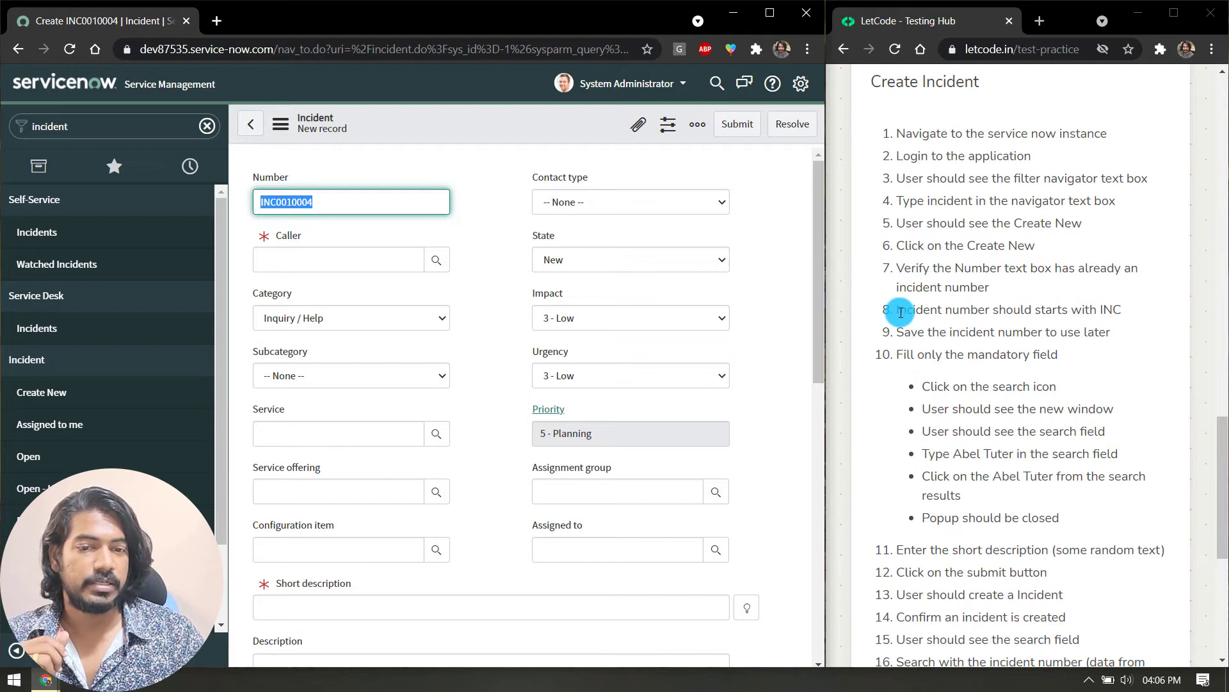
left_click_drag(901, 312, 1121, 310)
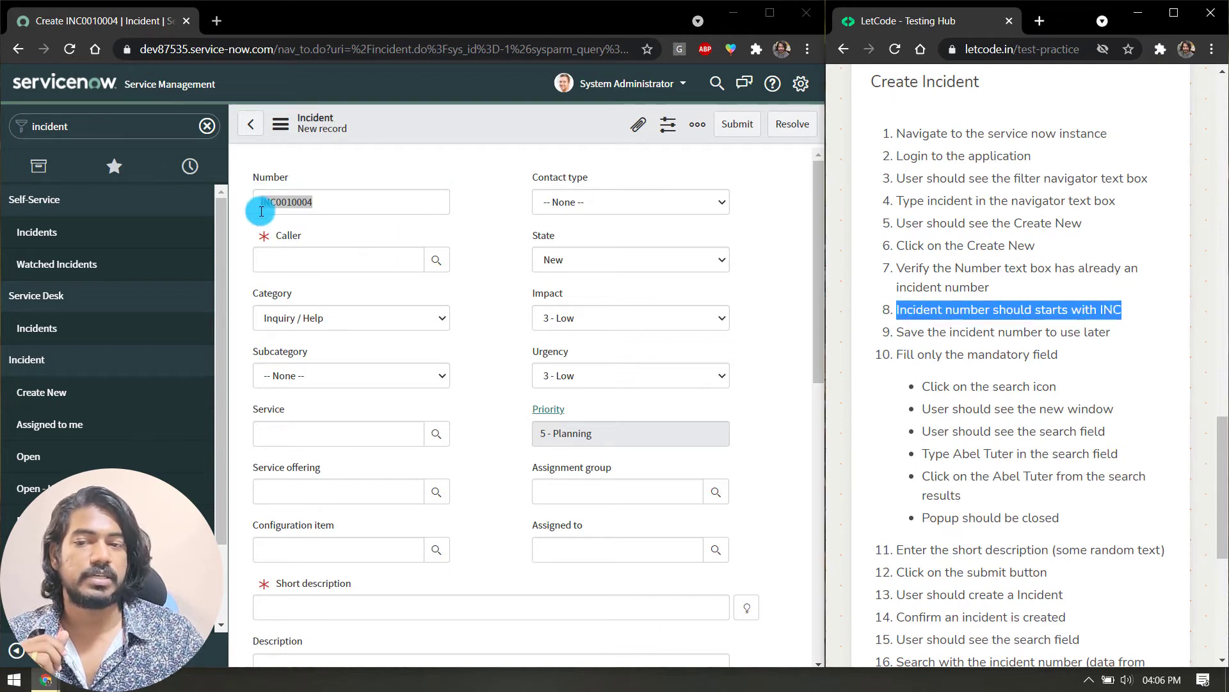
left_click(261, 212)
left_click(275, 203)
left_click_drag(261, 204, 277, 203)
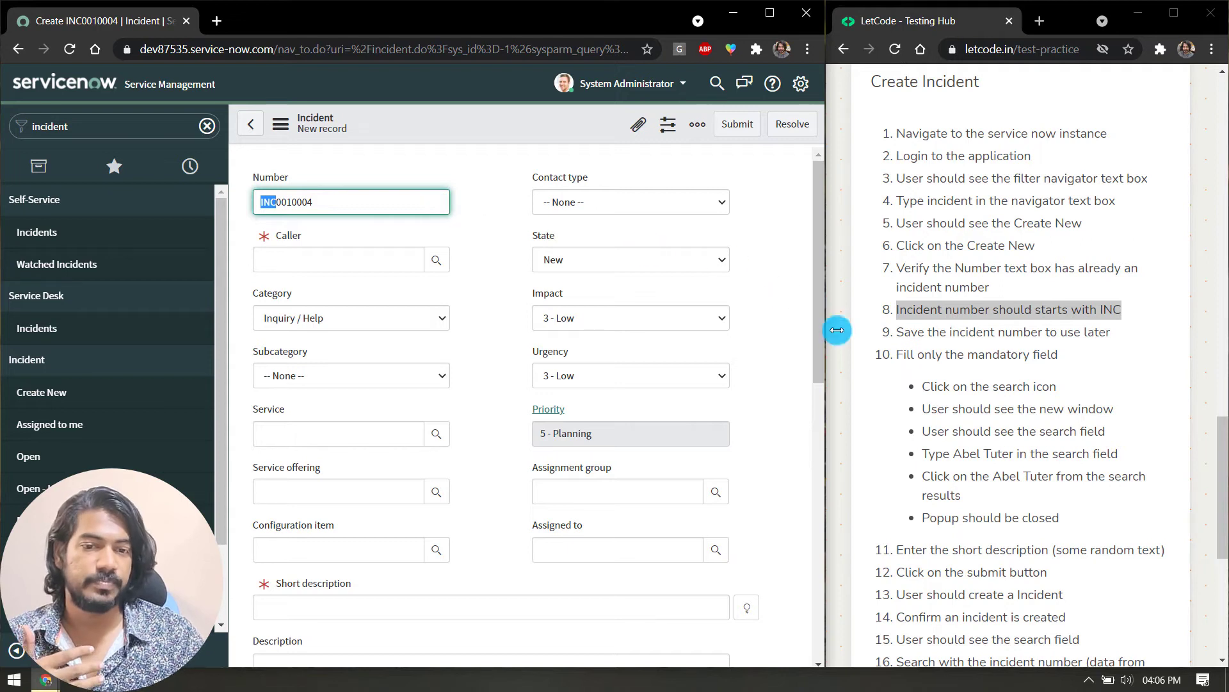
Read step 9 of TC003 on saving the incident number, and select the whole number in the Number field
left_click(930, 333)
left_click_drag(894, 331, 1114, 343)
left_click_drag(350, 200, 248, 199)
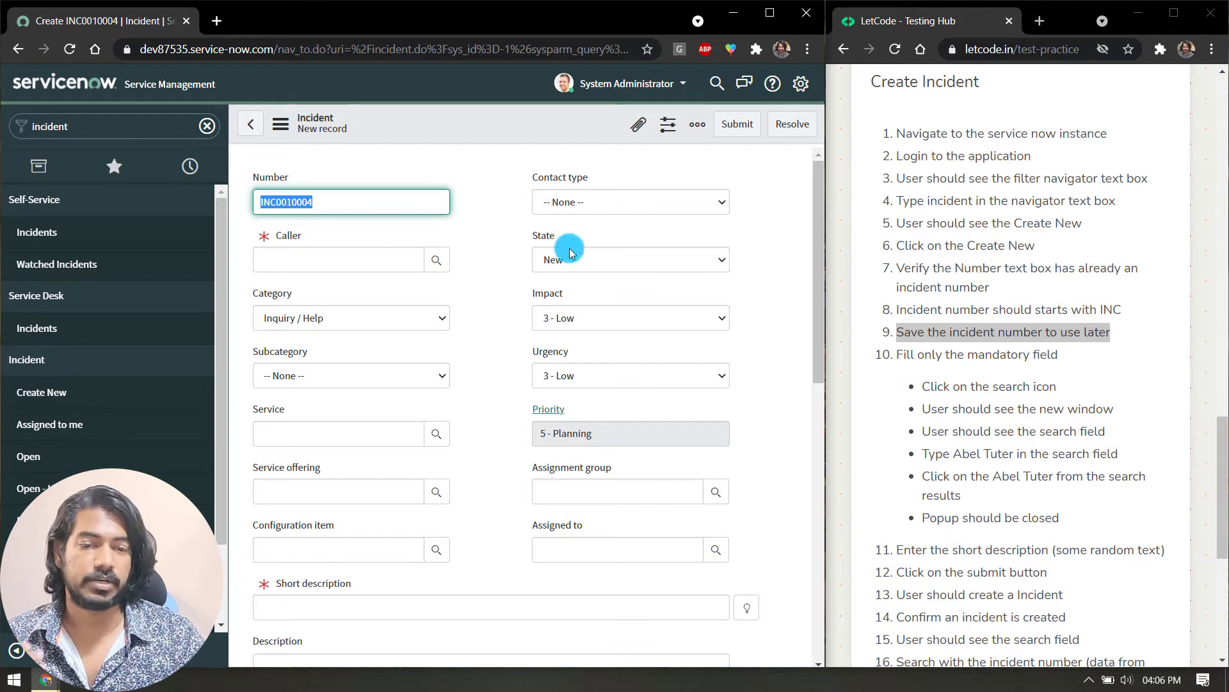
left_click(891, 356)
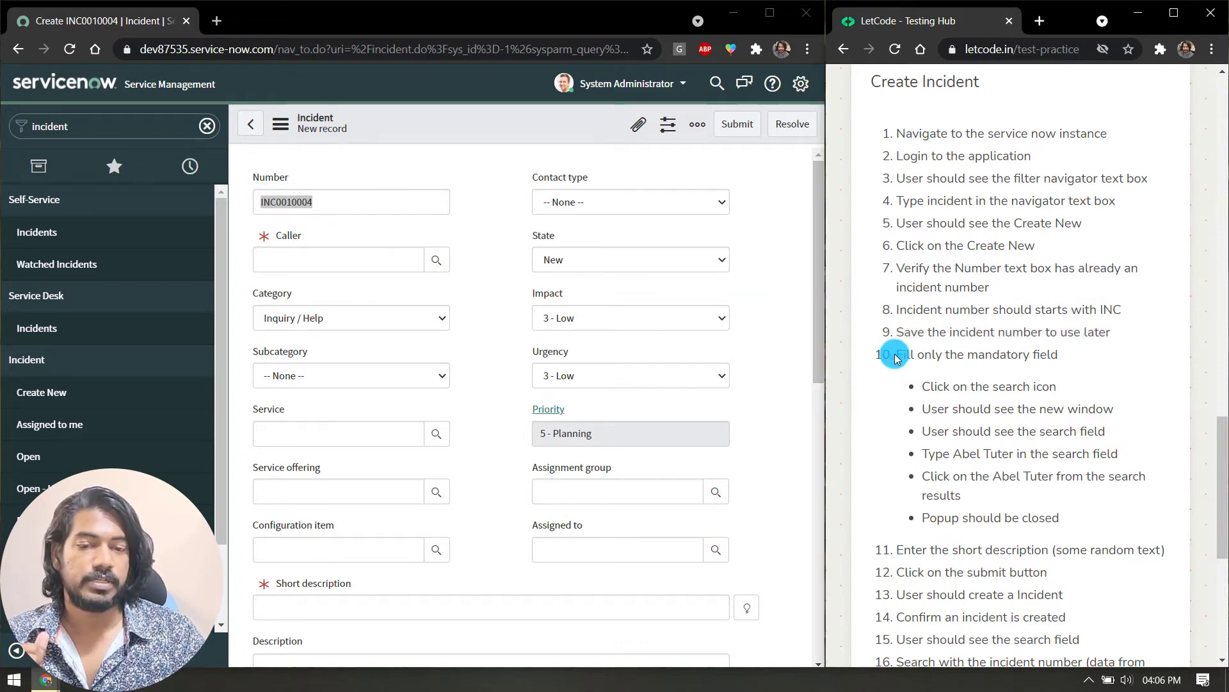
Read step 10 of TC003 and look through the new incident form for its mandatory fields
left_click_drag(896, 357, 1076, 354)
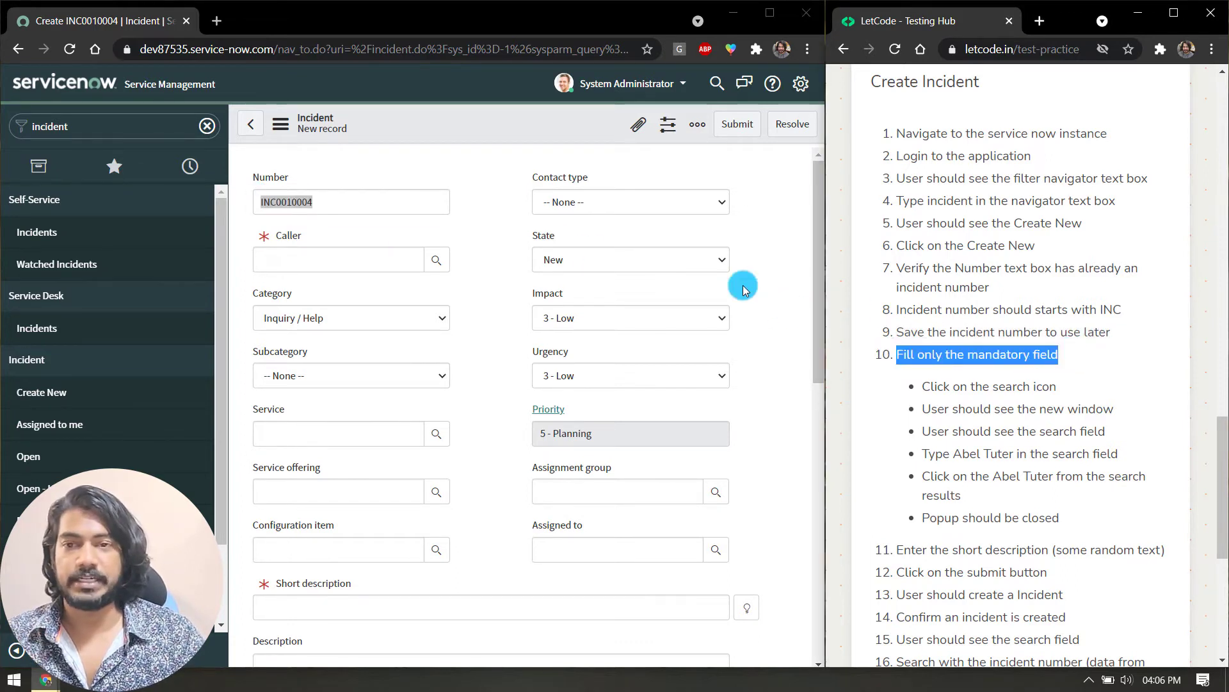
left_click(278, 233)
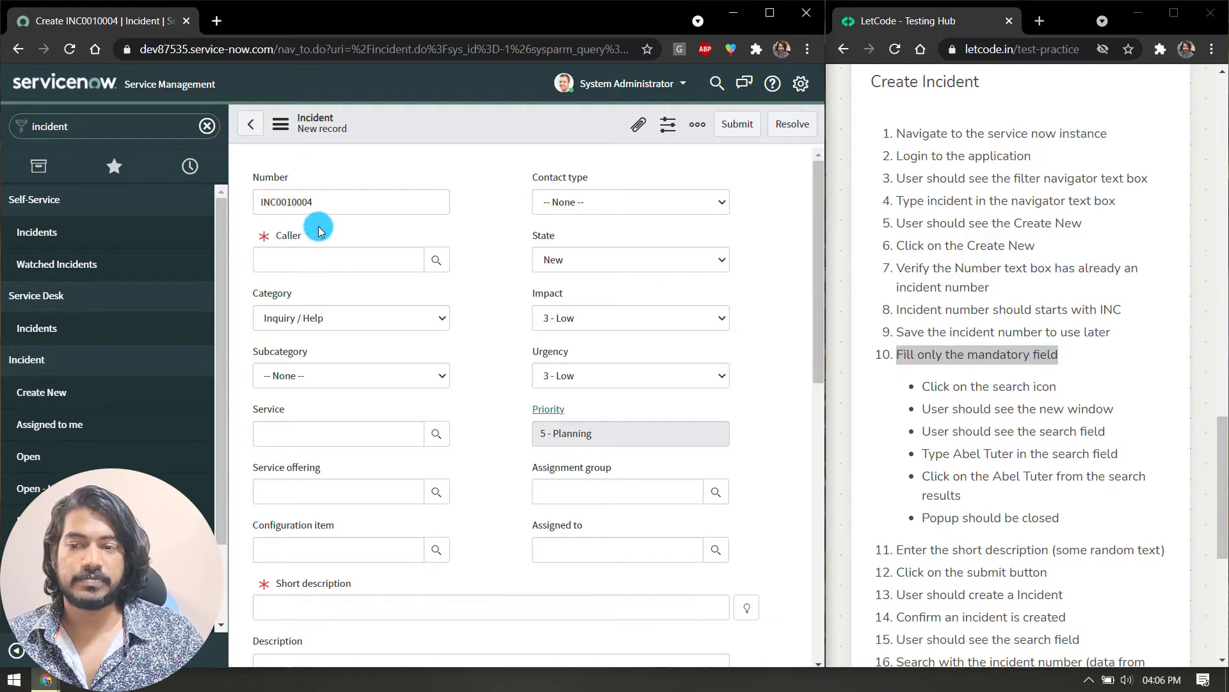
scroll(351, 283, "down", 3)
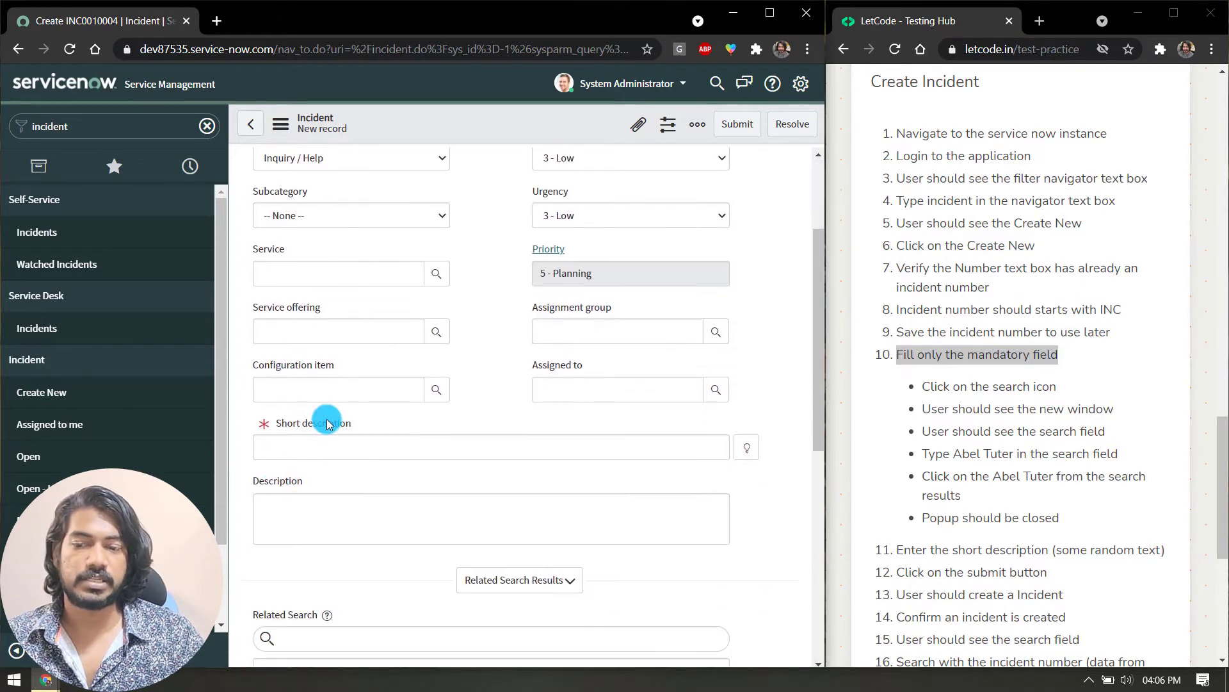
scroll(326, 424, "up", 3)
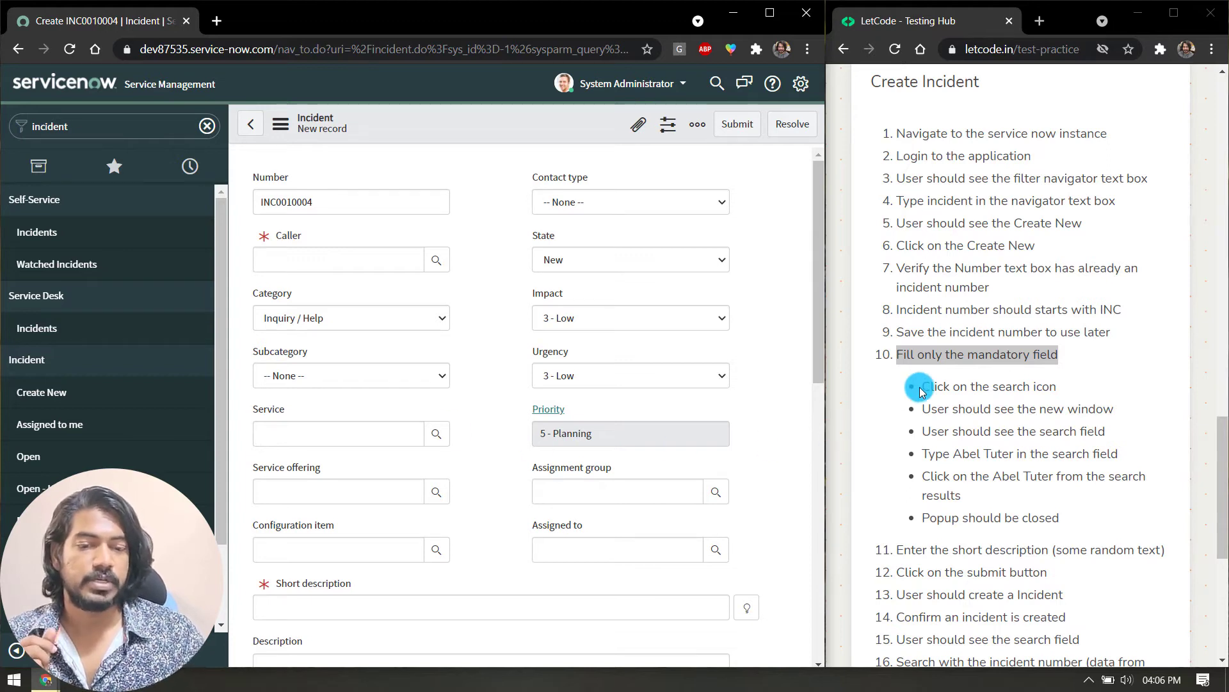
Open the user lookup for the Caller field, as step 10 of TC003 requires, and reposition its window over the form
left_click_drag(921, 386, 1056, 397)
left_click(435, 260)
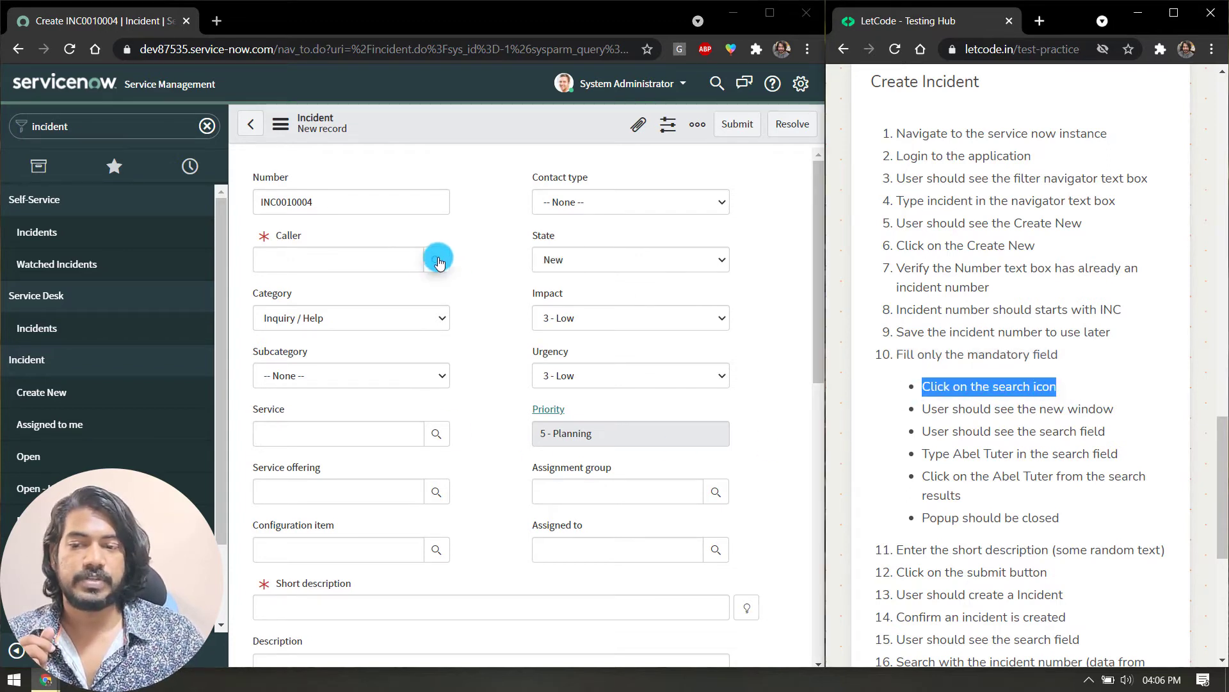
left_click(436, 260)
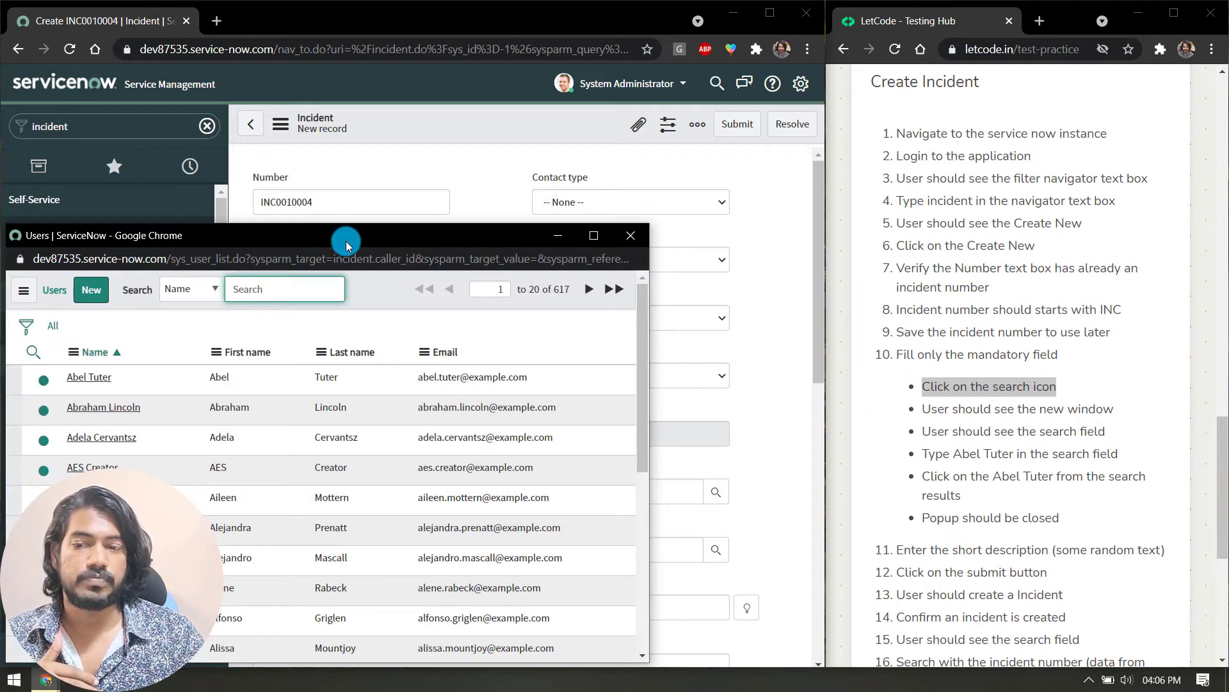
left_click_drag(345, 244, 394, 133)
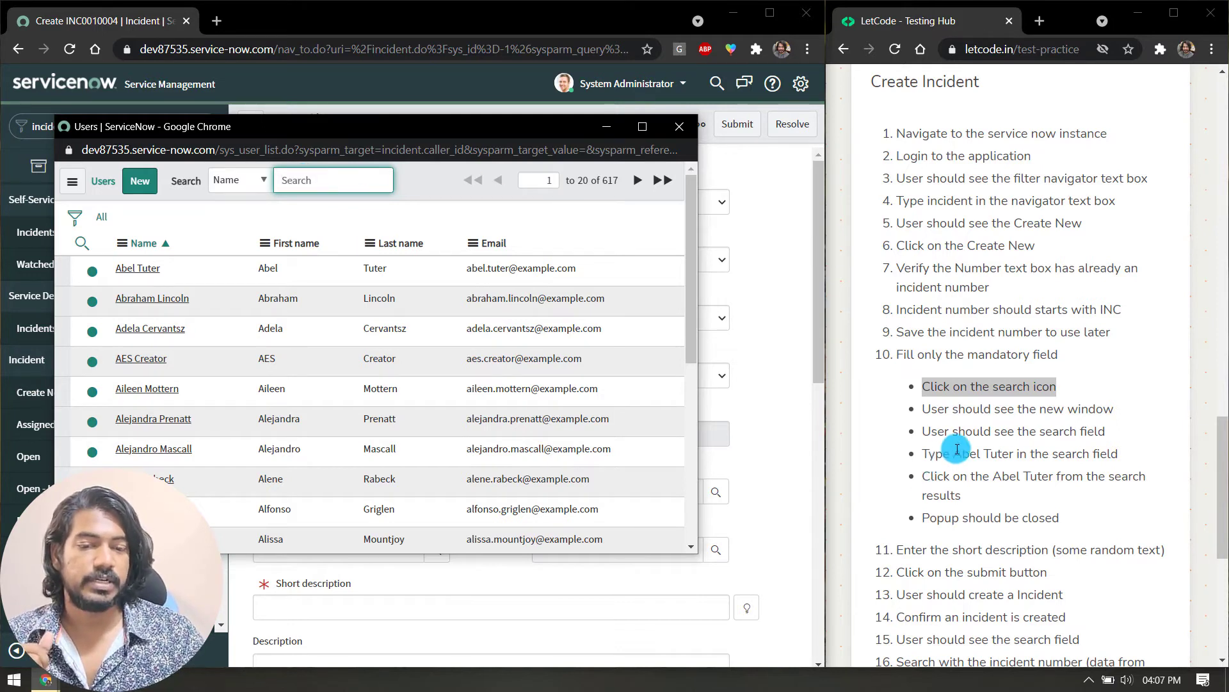
Search the user lookup by Name for the caller's full name, copied from step 10 of TC003
left_click_drag(954, 454, 1015, 457)
key("ctrl+c")
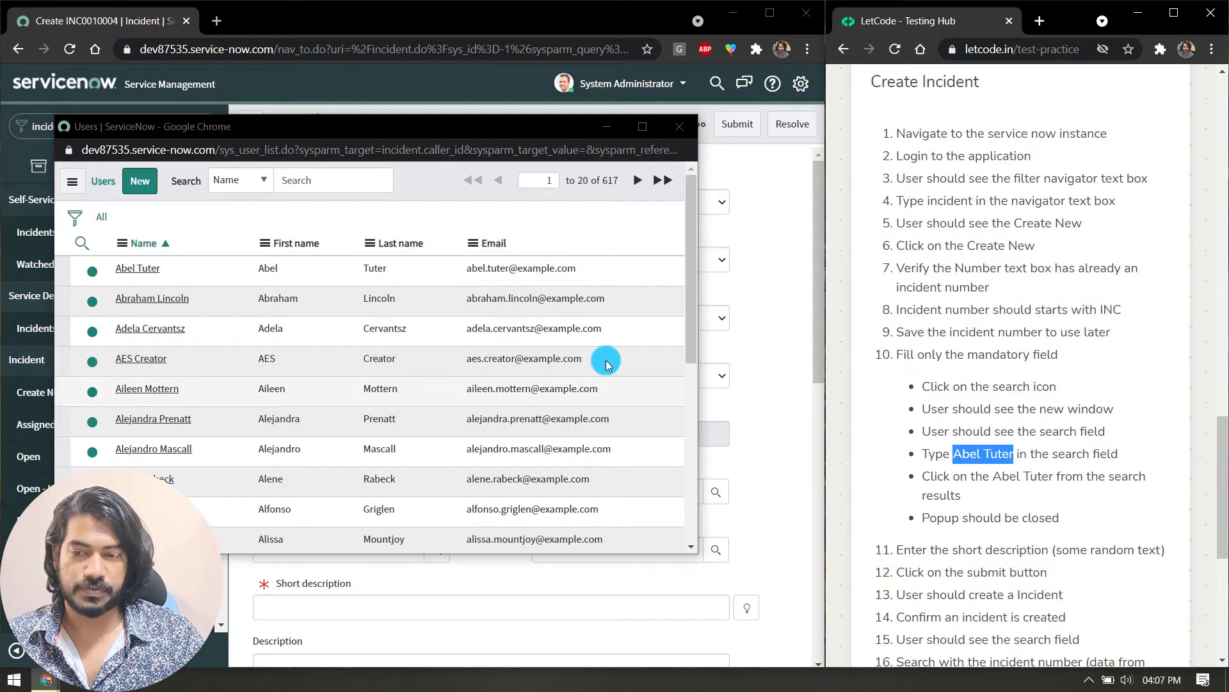
left_click(311, 178)
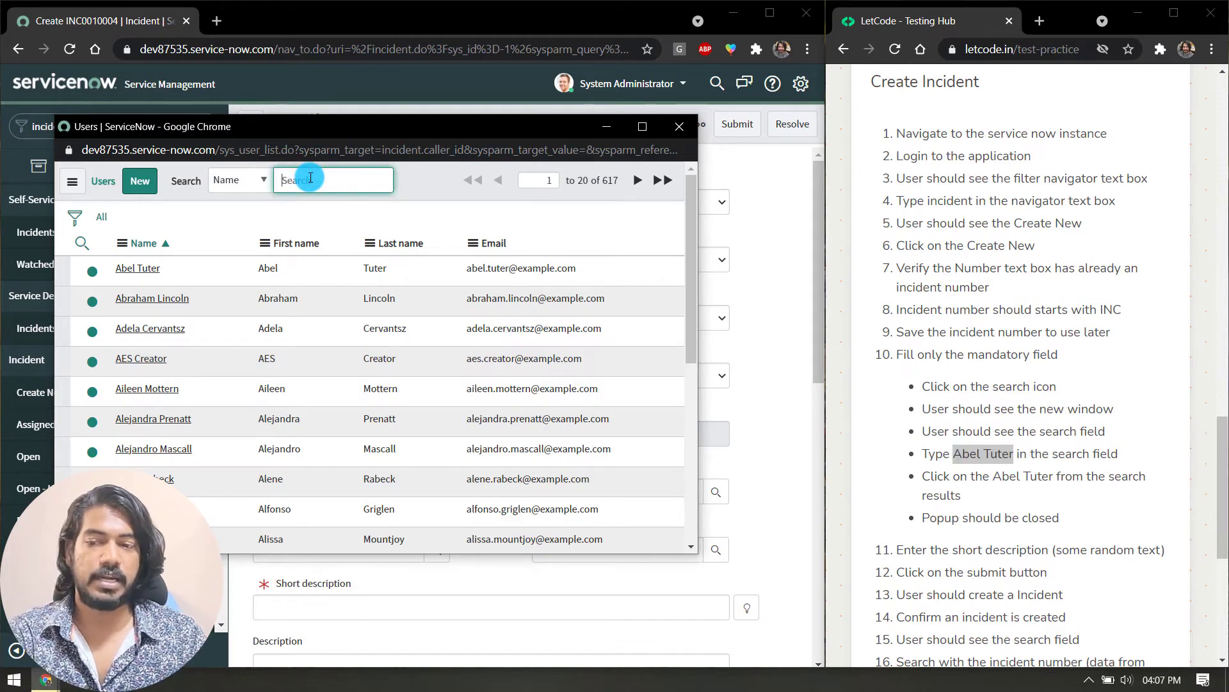
key("ctrl+v")
key("Return")
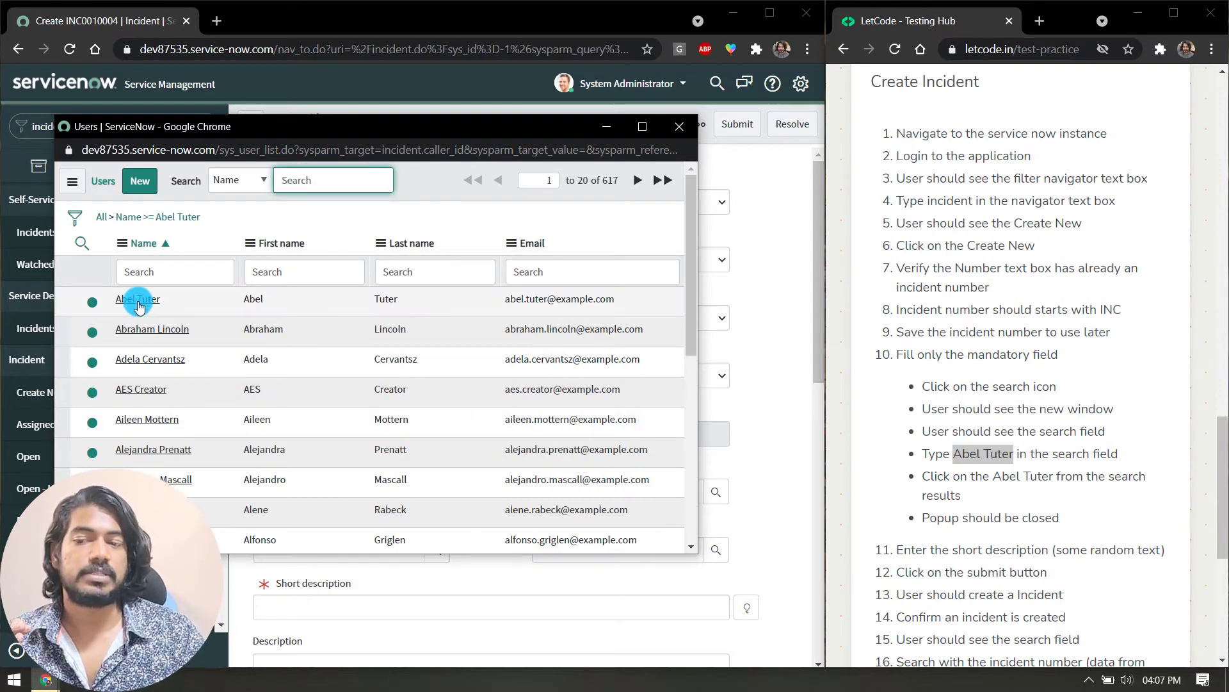
Choose the caller named in step 10 from the search results, and check that the Caller field is filled and the popup closed
left_click_drag(917, 485, 1095, 494)
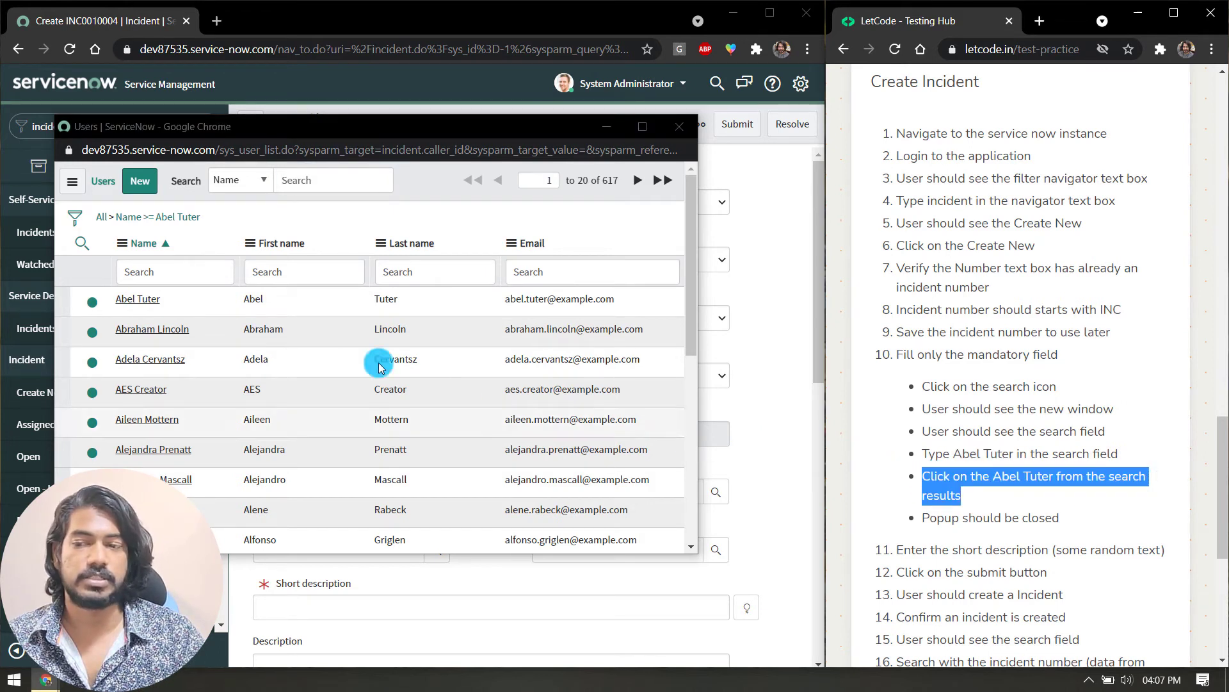
left_click(139, 300)
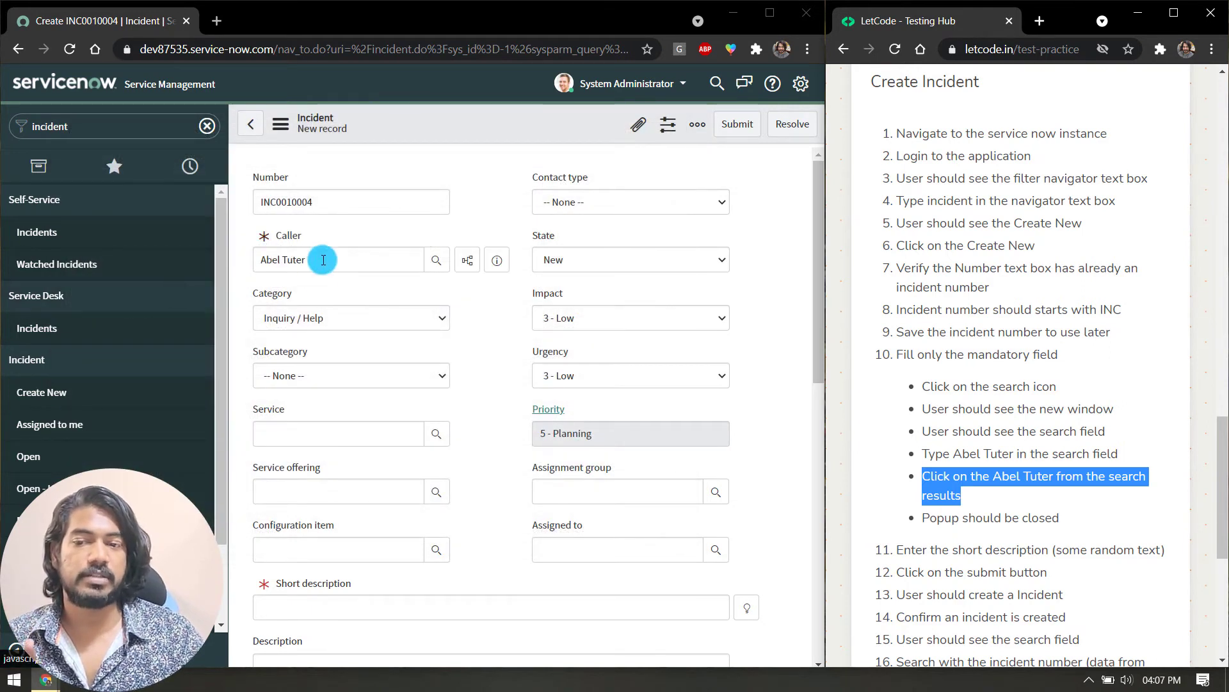
left_click(245, 255)
left_click(1015, 521)
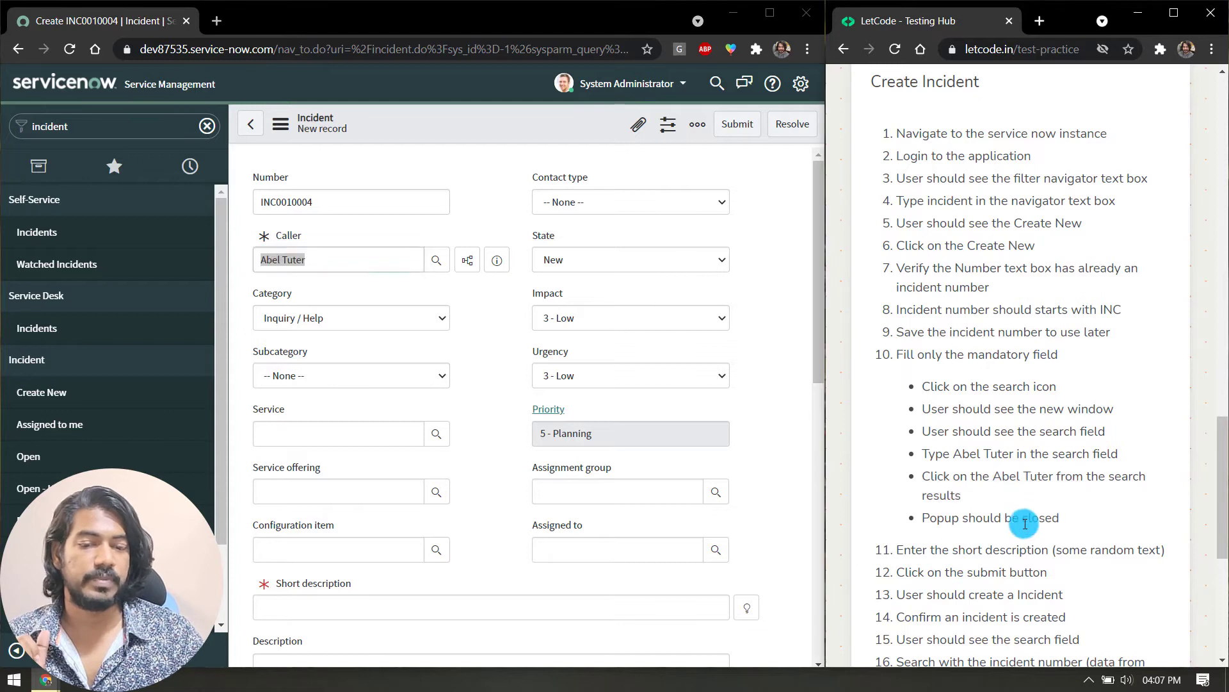
left_click_drag(922, 518, 1068, 525)
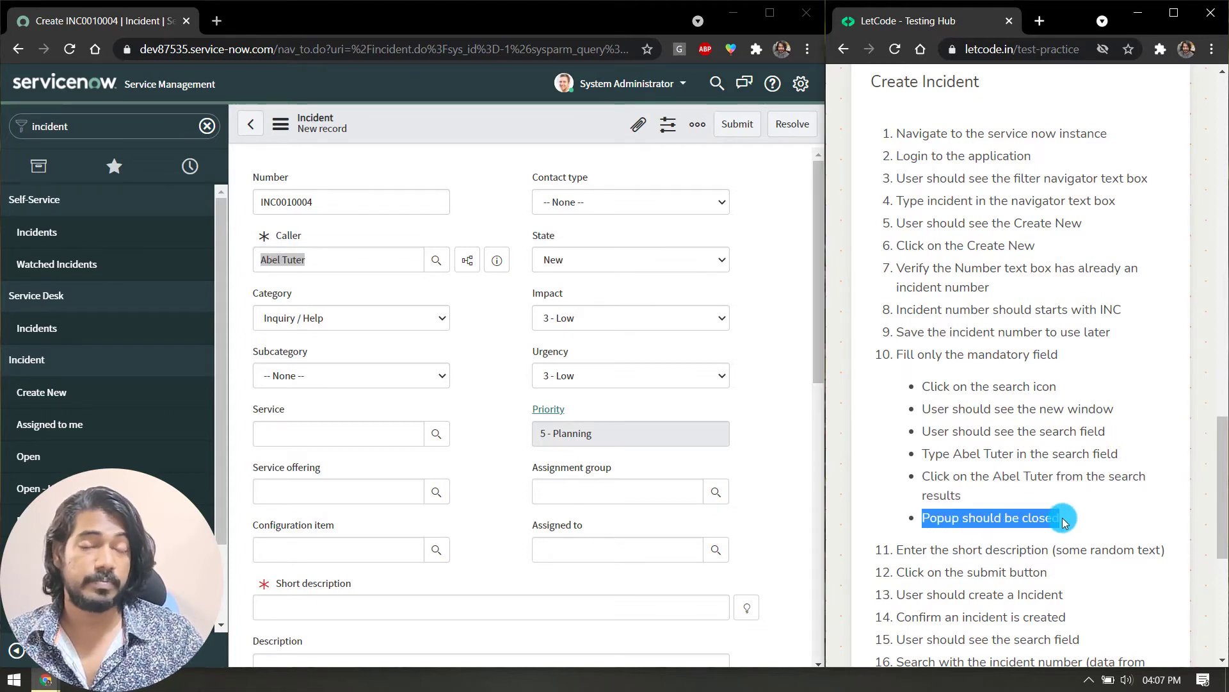
Fill in the incident's Short description with "my description", following step 11 of TC003
scroll(997, 497, "down", 5)
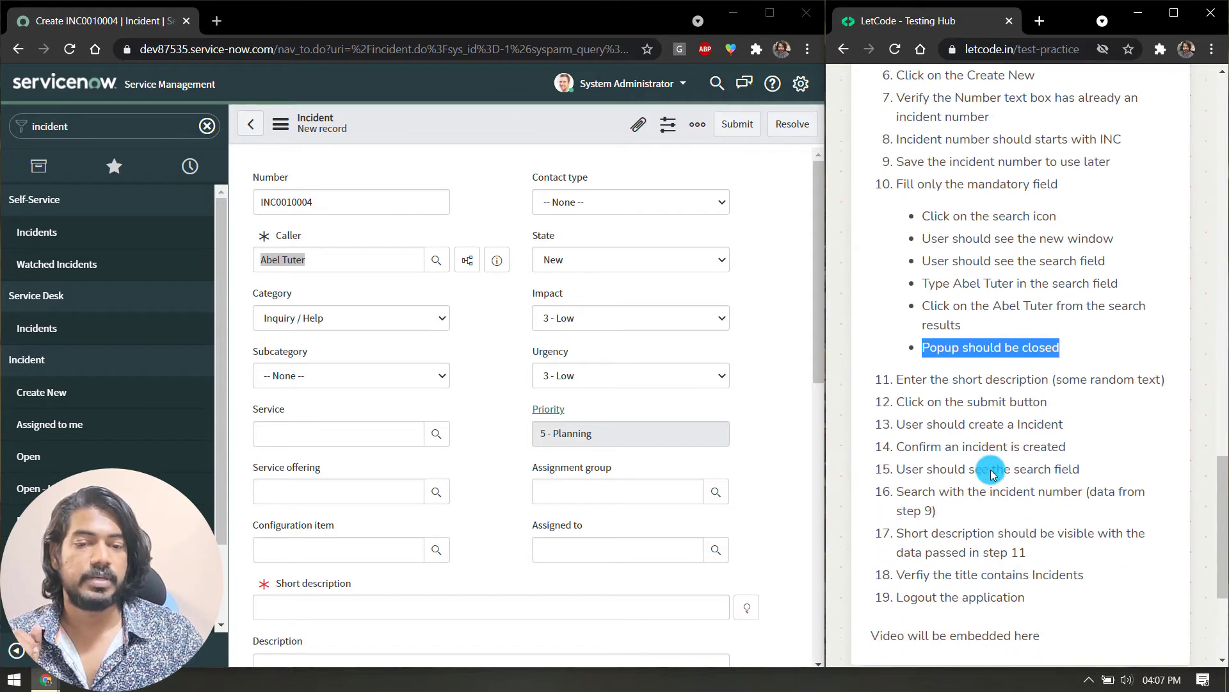
left_click_drag(902, 234, 1049, 240)
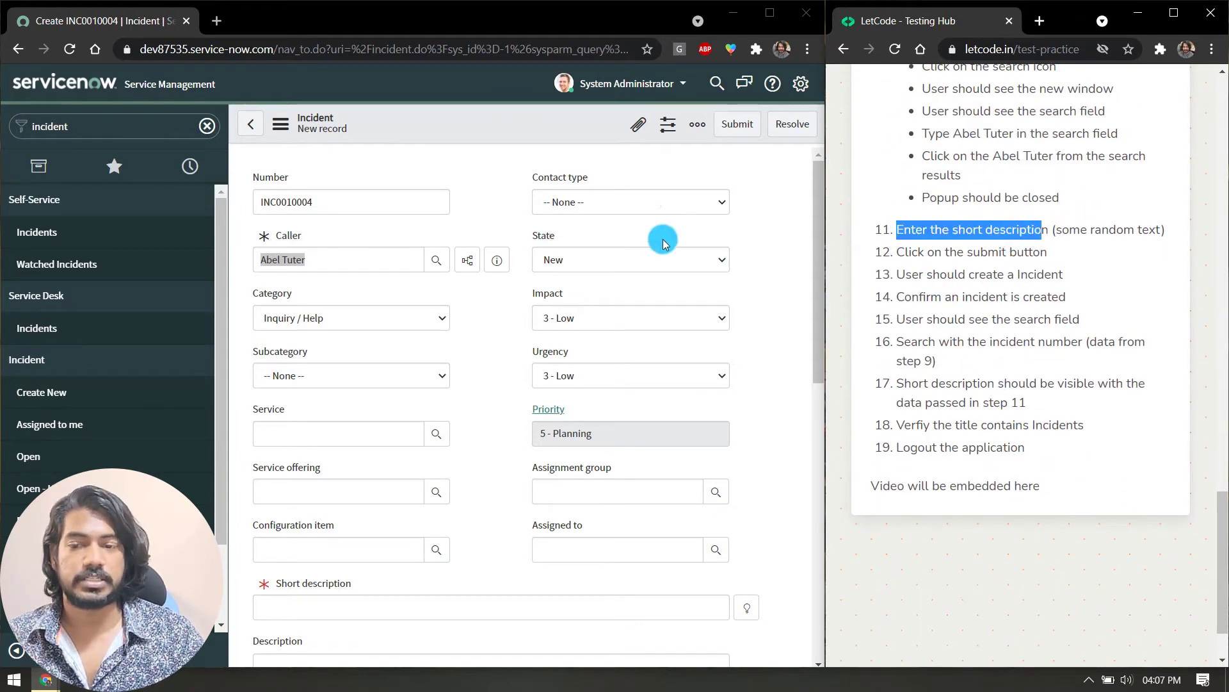
left_click(280, 242)
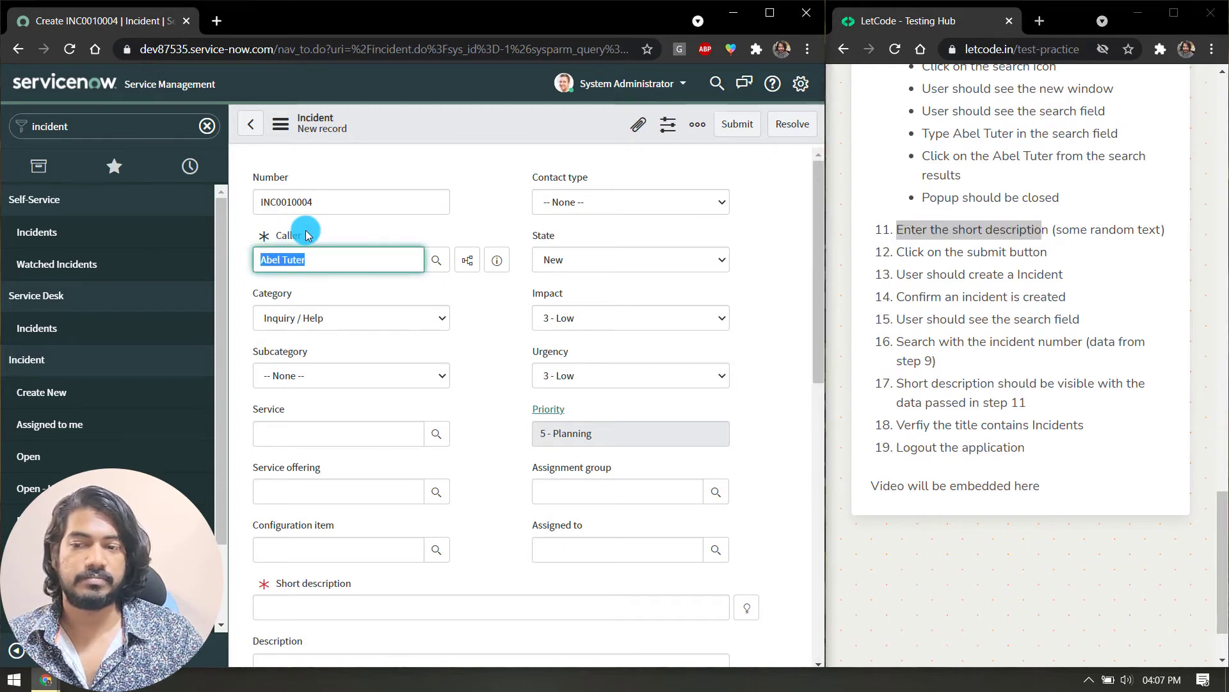
scroll(329, 253, "down", 4)
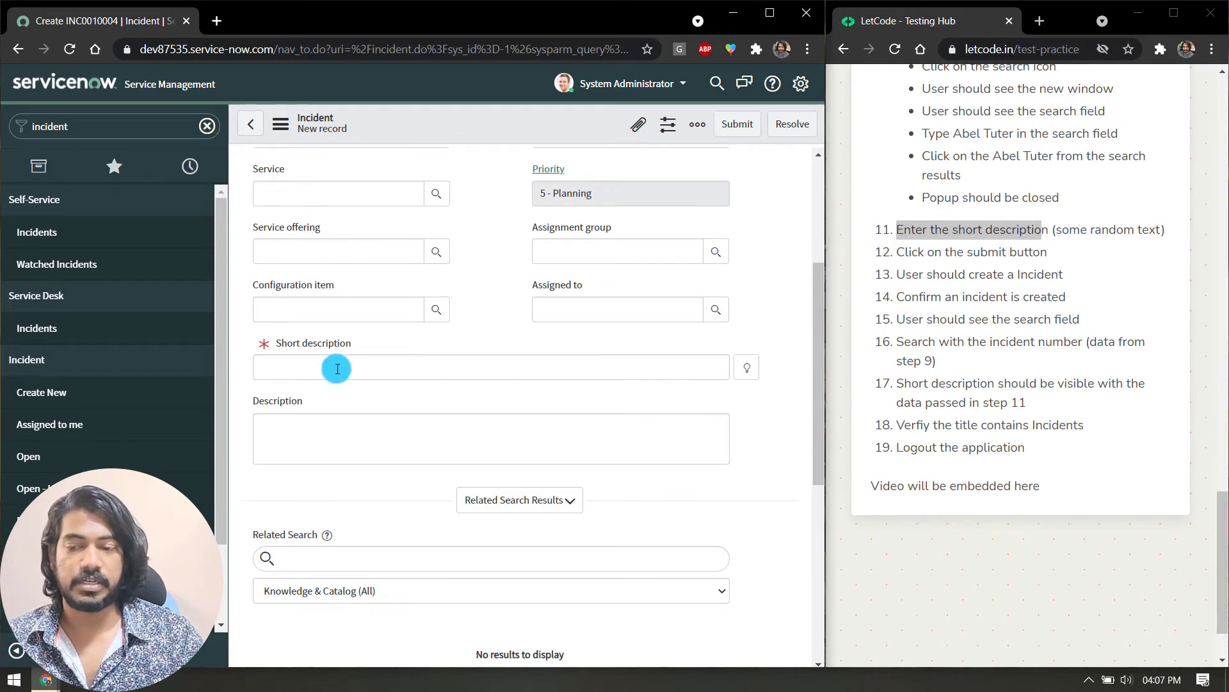
left_click(338, 365)
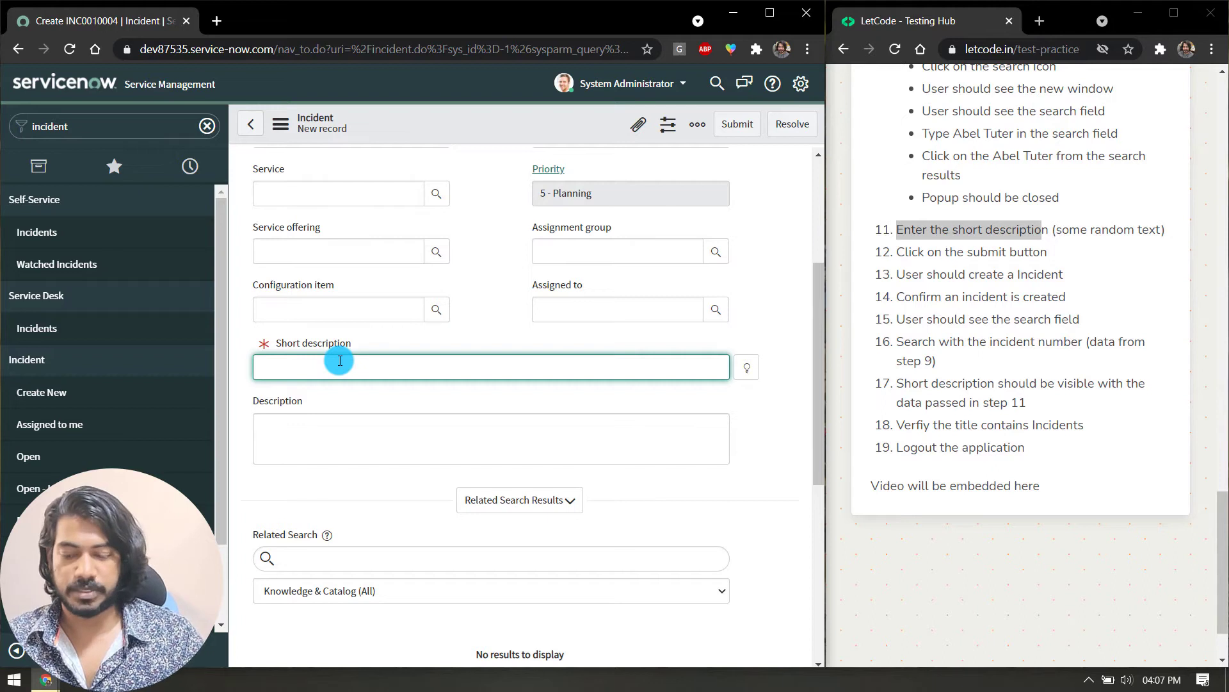
type("my d")
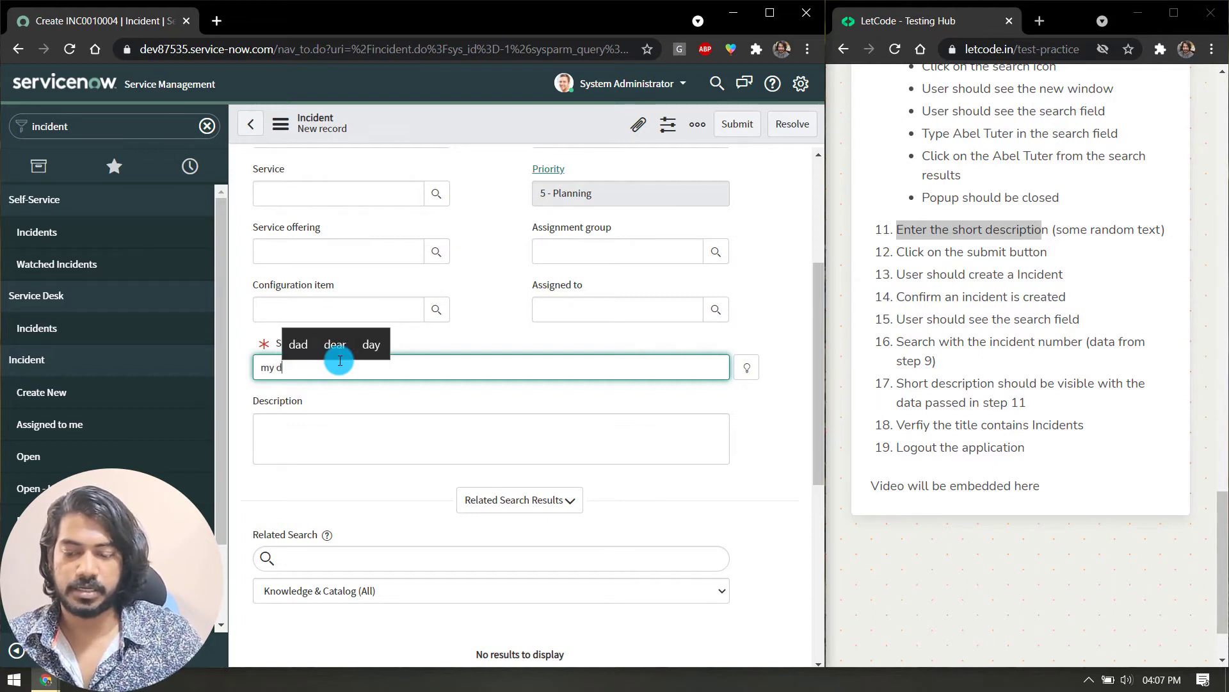
type("escription")
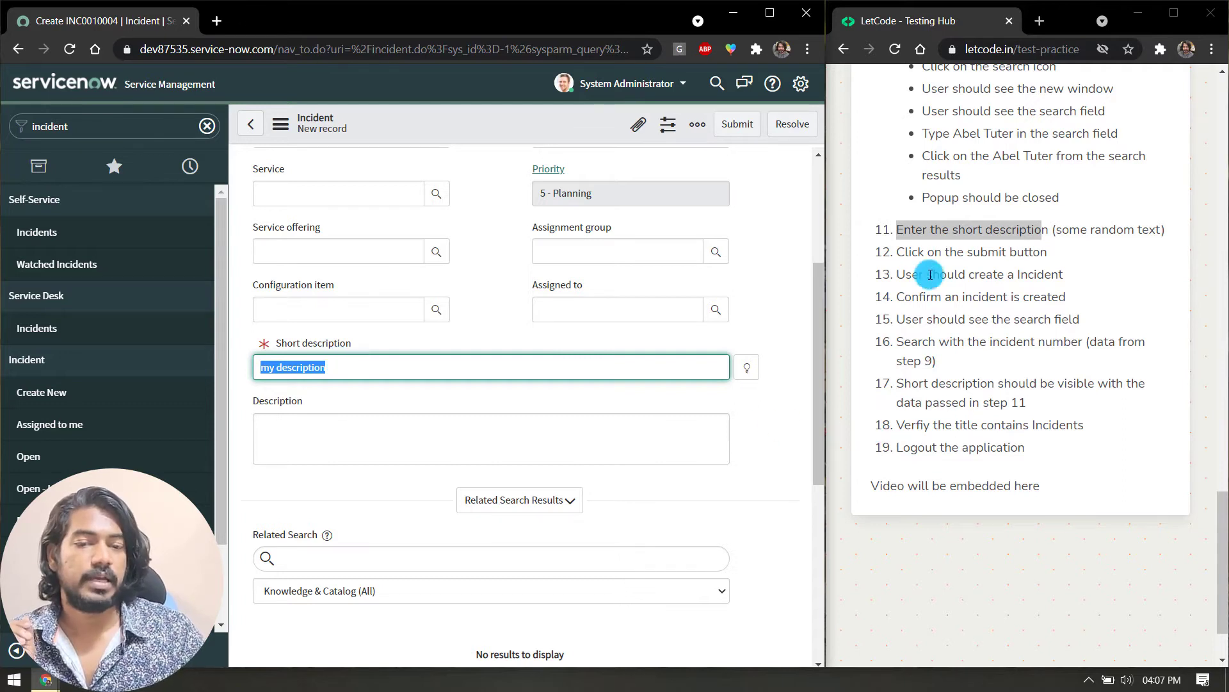
Look over the completed incident form and submit it, following steps 12 and 13 of TC003
left_click_drag(904, 252, 1076, 265)
left_click(810, 286)
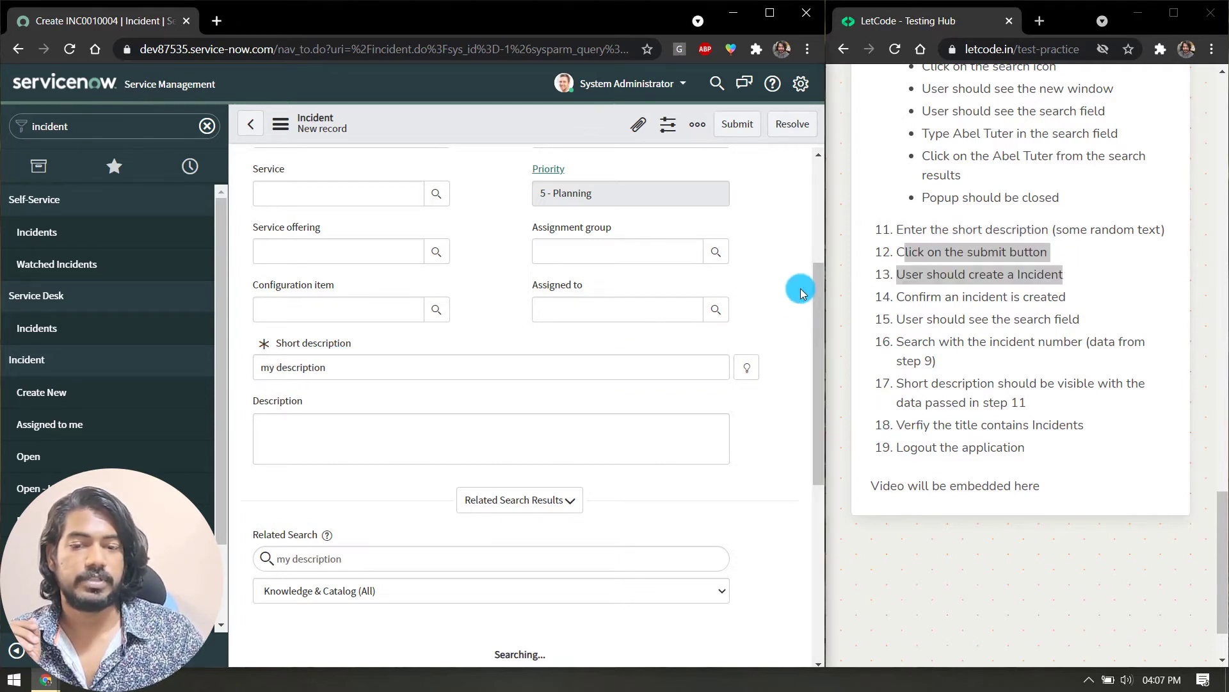
scroll(796, 288, "up", 3)
scroll(782, 365, "down", 10)
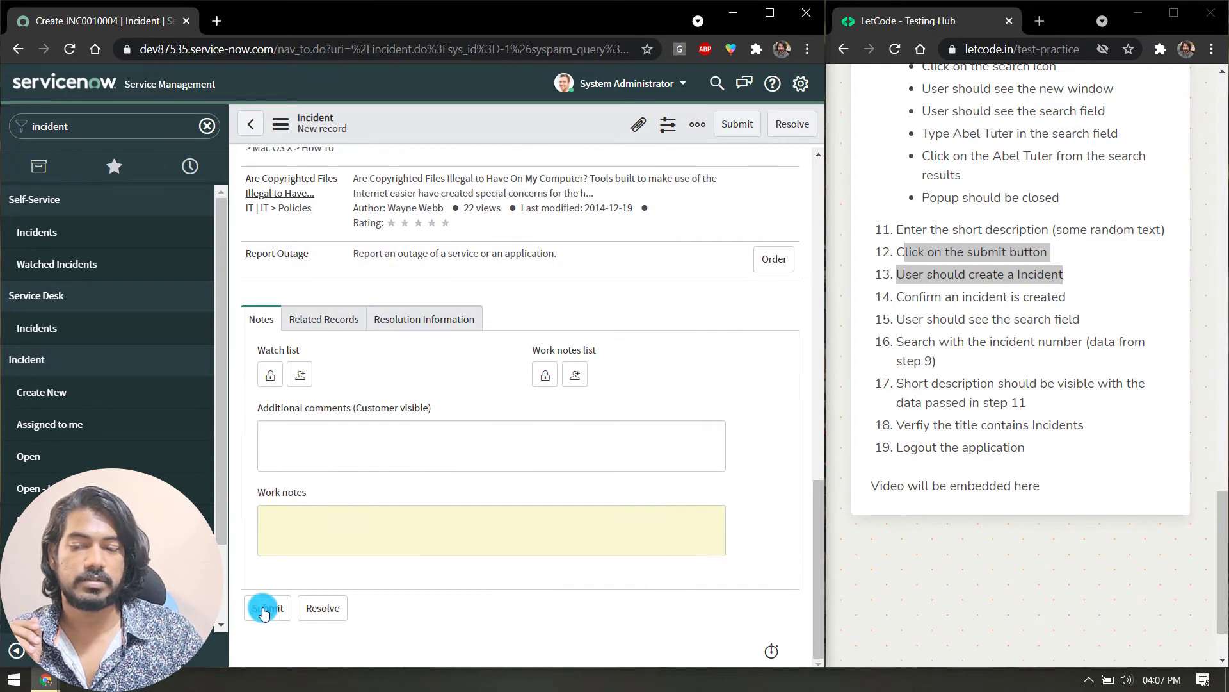
scroll(556, 444, "up", 8)
scroll(556, 444, "up", 5)
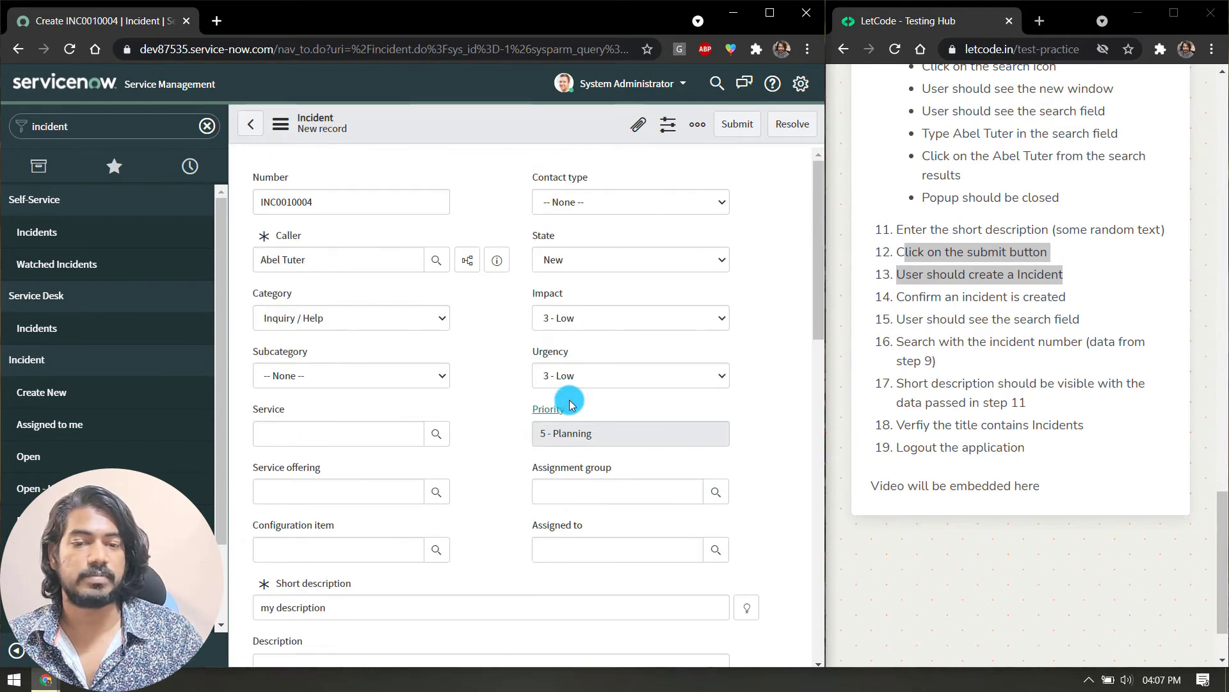
left_click(738, 131)
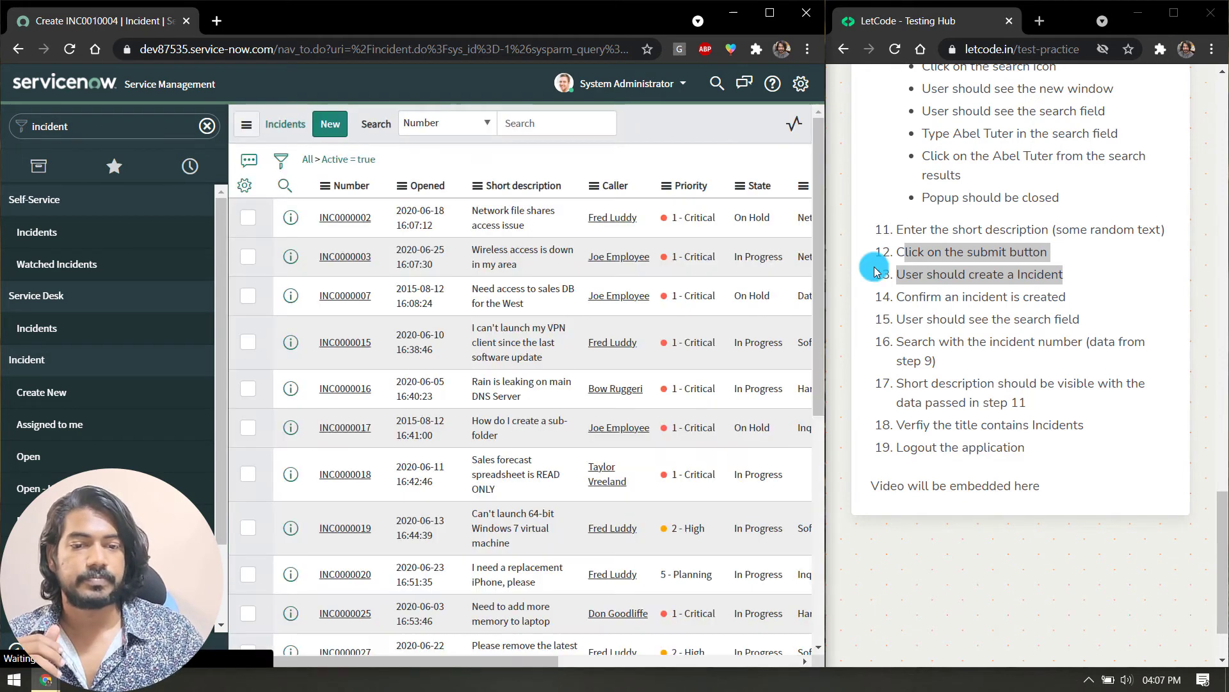
Read steps 13 to 15 of TC003 on confirming the created incident, and locate the search field of the Incidents list
left_click_drag(897, 296, 1063, 287)
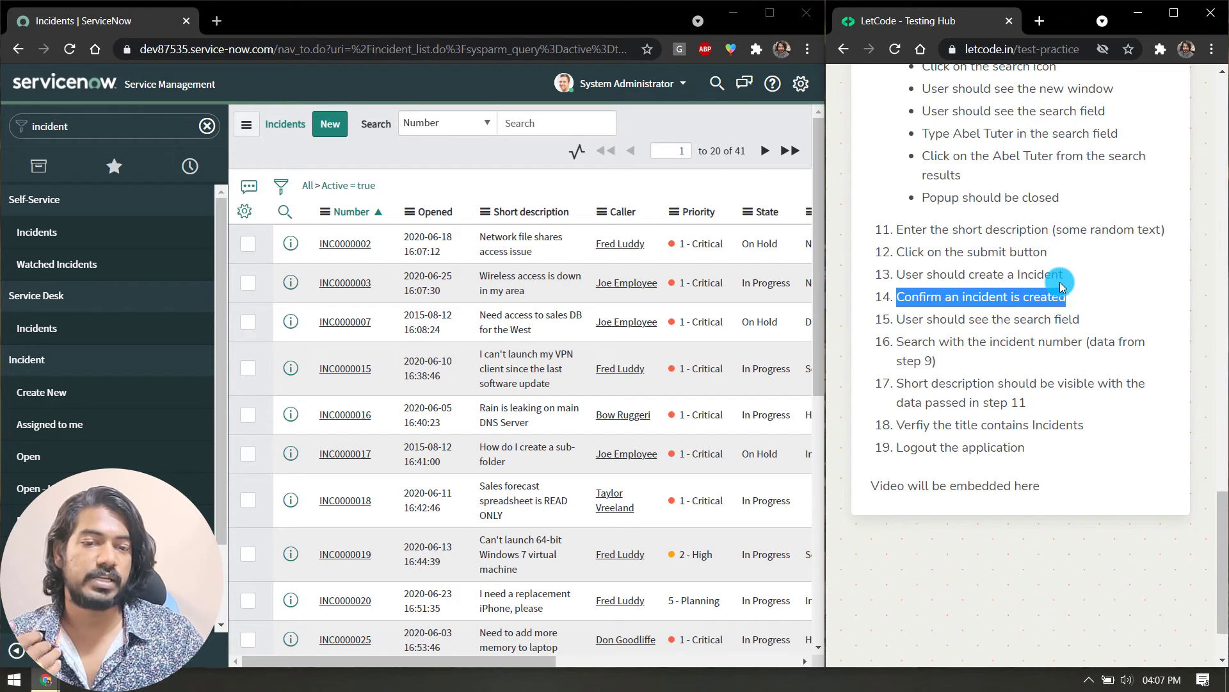
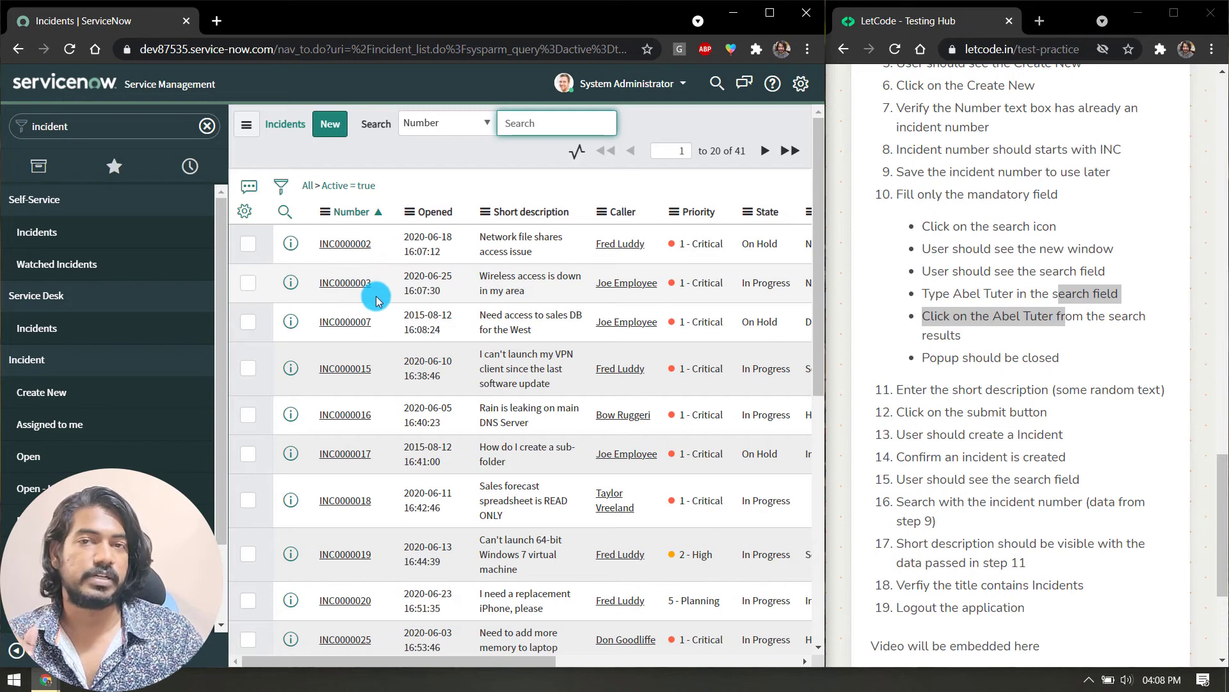
scroll(1003, 498, "down", 1)
scroll(1003, 498, "down", 2)
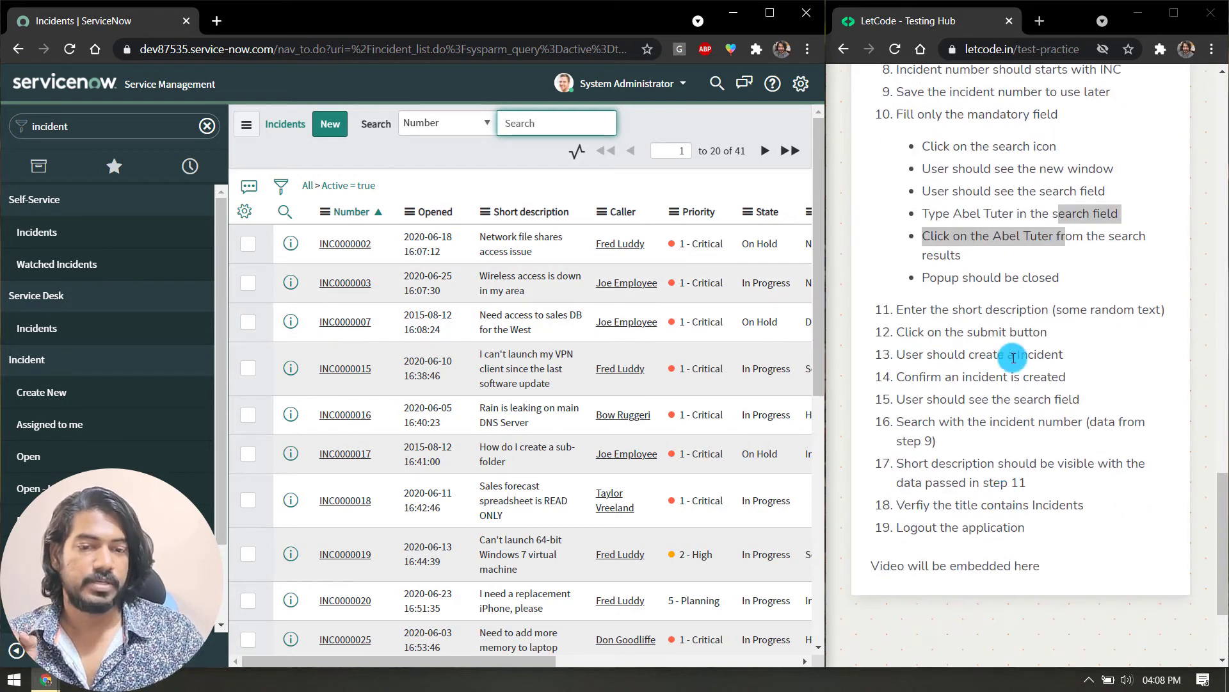
left_click_drag(896, 354, 1067, 354)
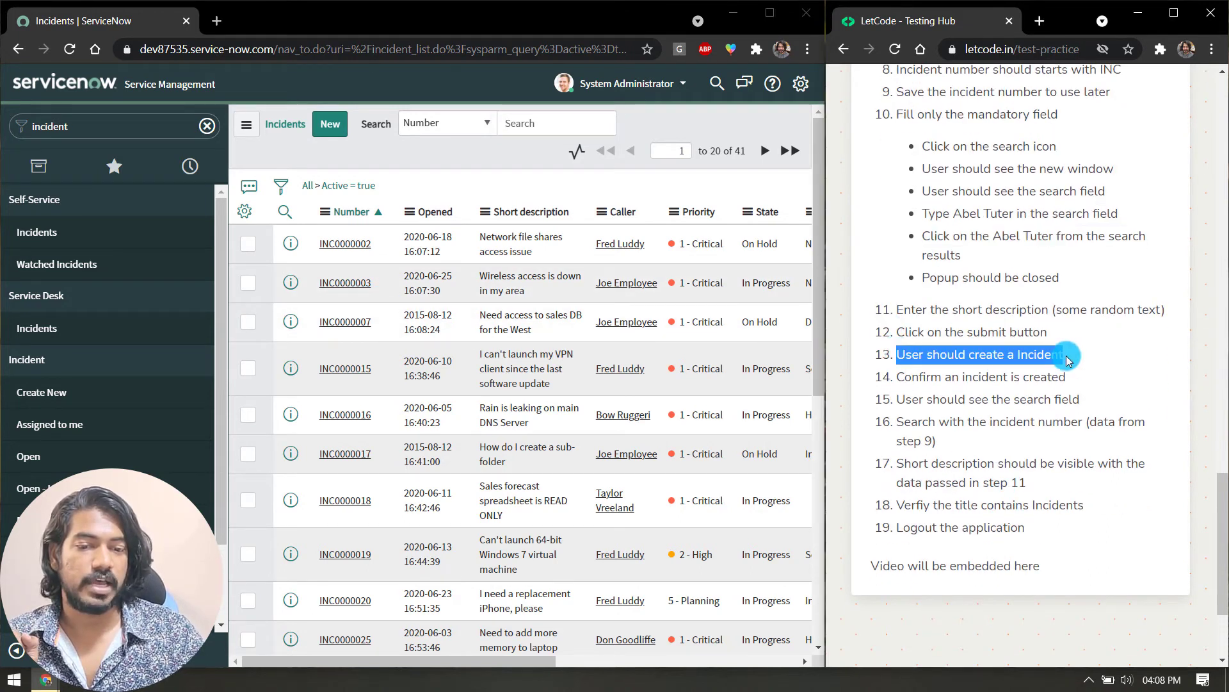
left_click(947, 392)
left_click_drag(900, 375, 1064, 378)
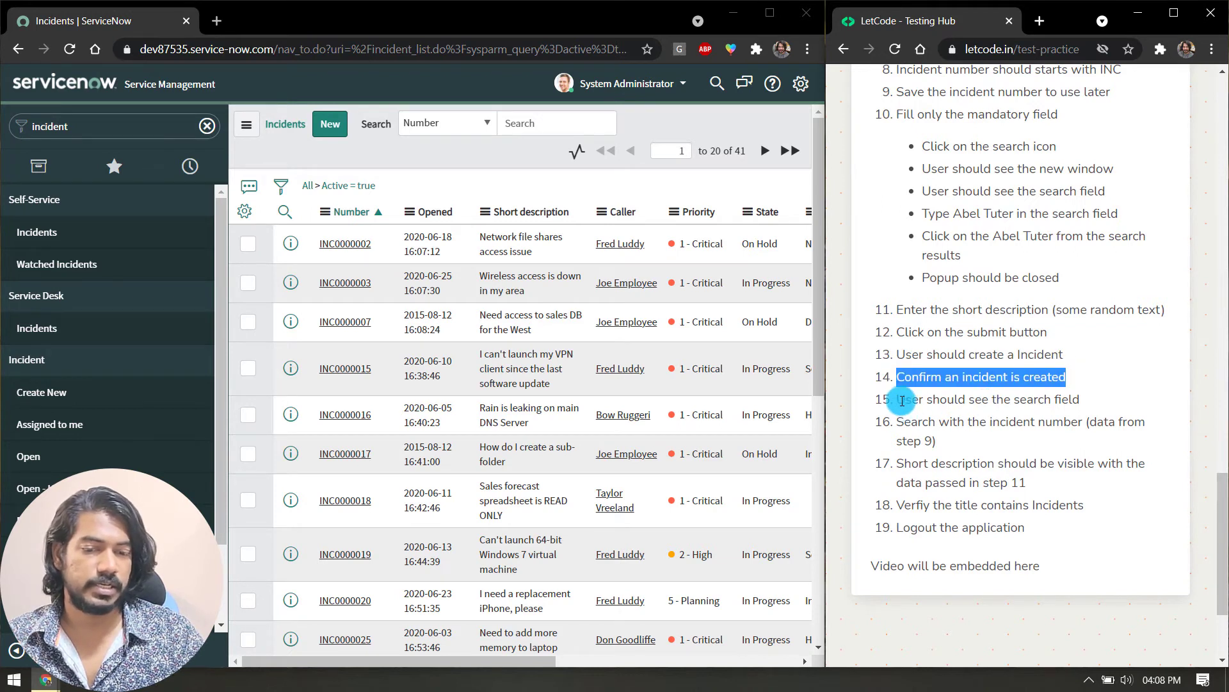
left_click_drag(898, 400, 1094, 410)
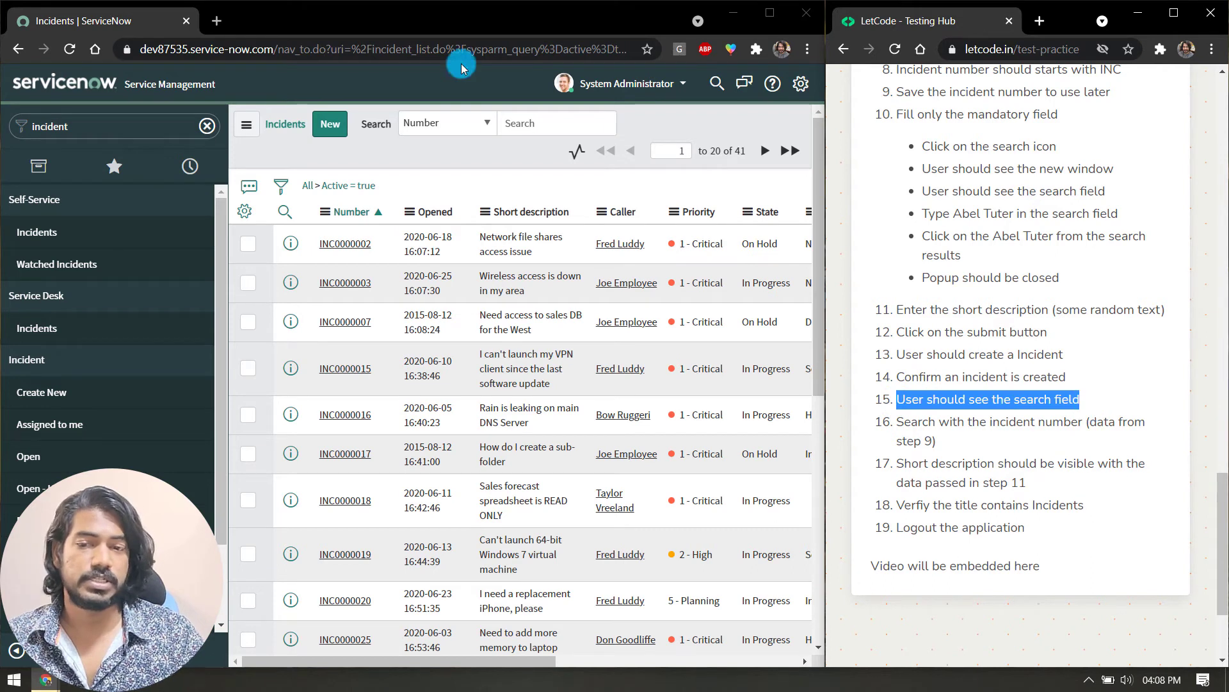
left_click(535, 128)
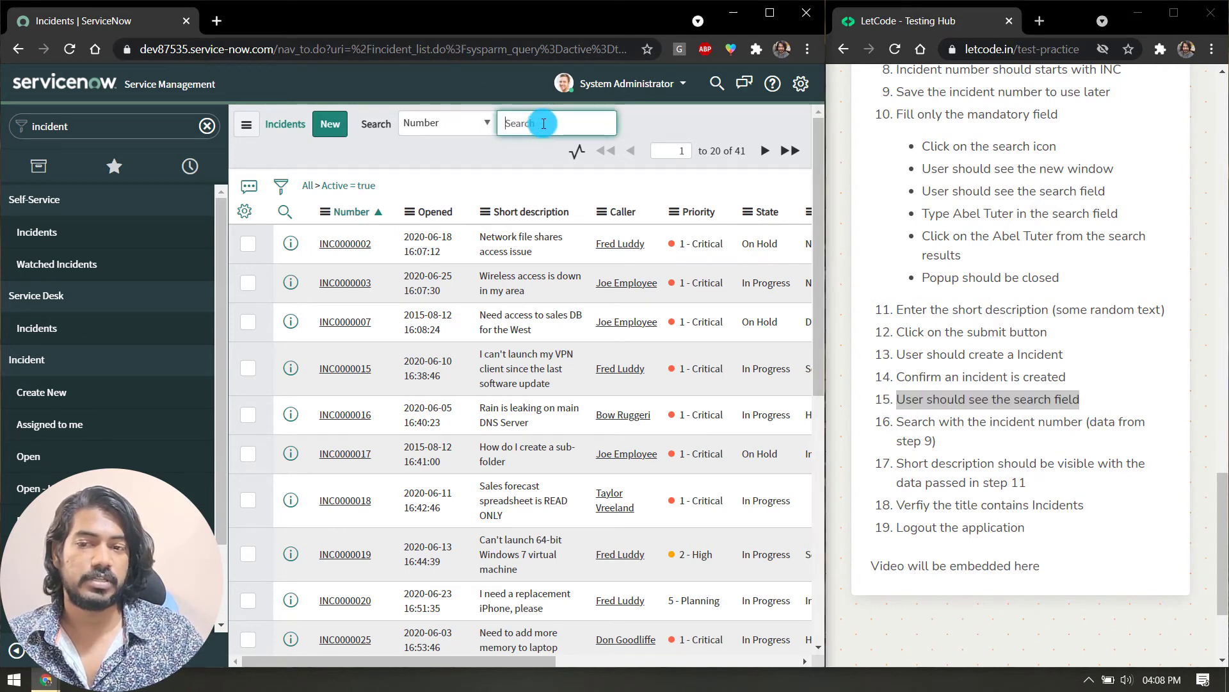
Read steps 16 and 9 of TC003 on searching by the saved incident number, and look through the Incidents list
left_click(999, 421)
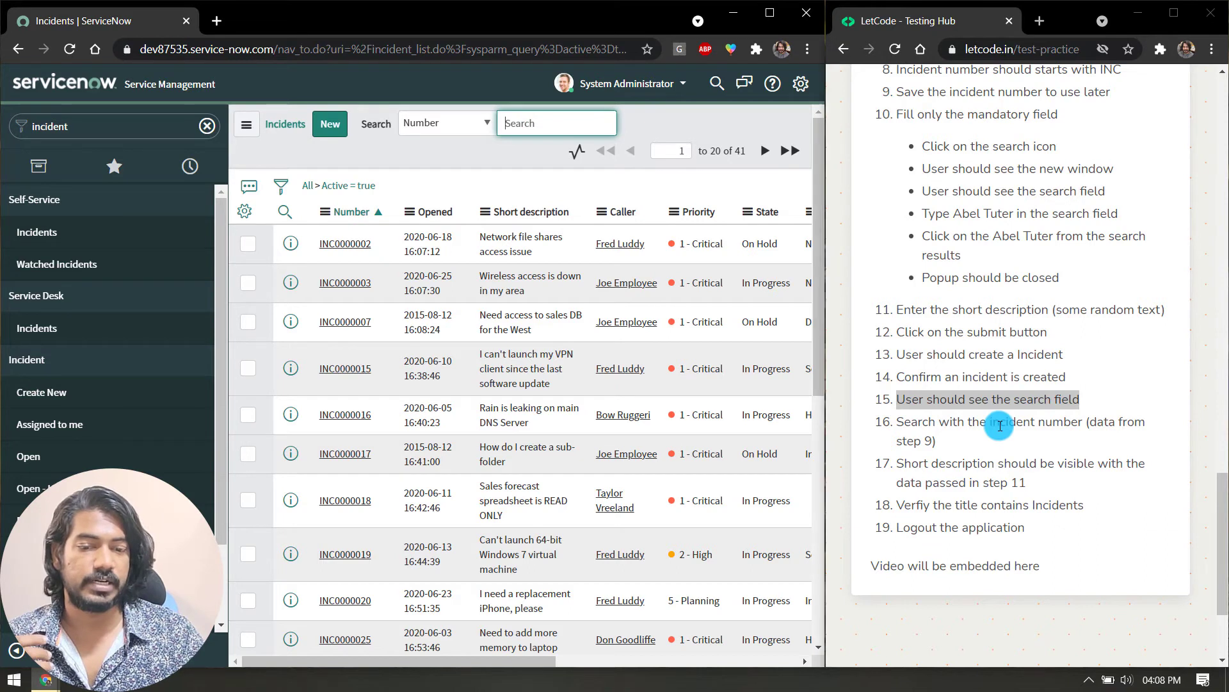
left_click_drag(900, 420, 948, 442)
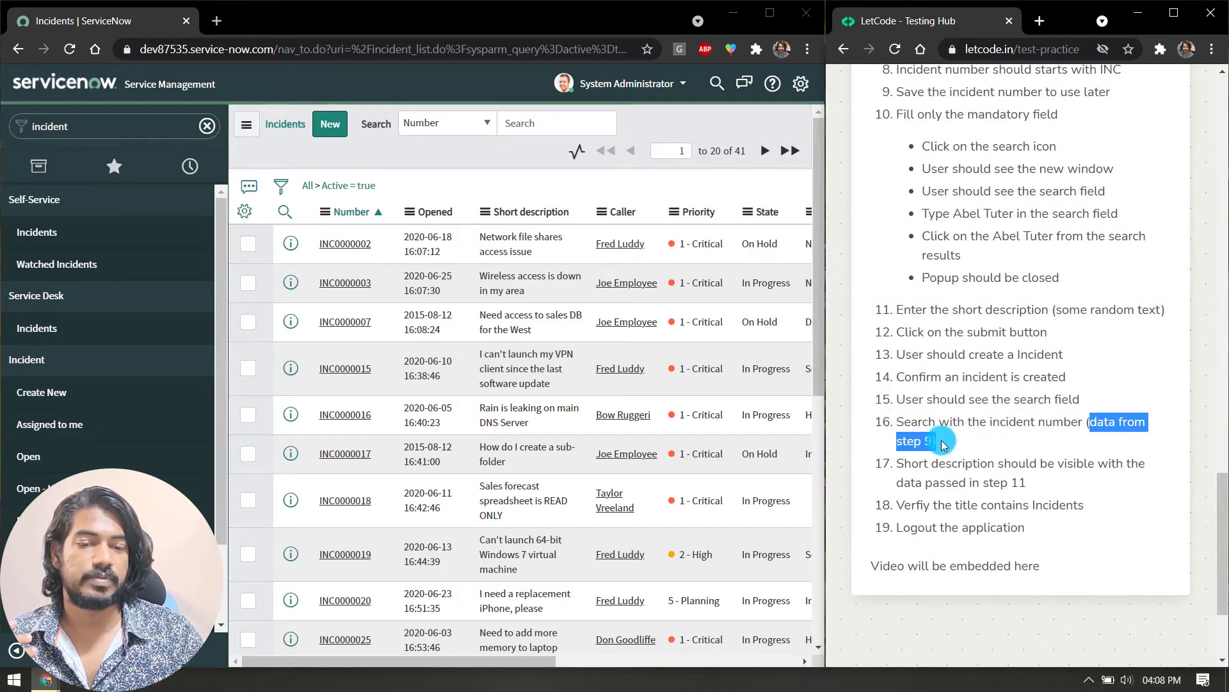
scroll(948, 442, "up", 1)
left_click_drag(885, 174, 1127, 174)
left_click(538, 123)
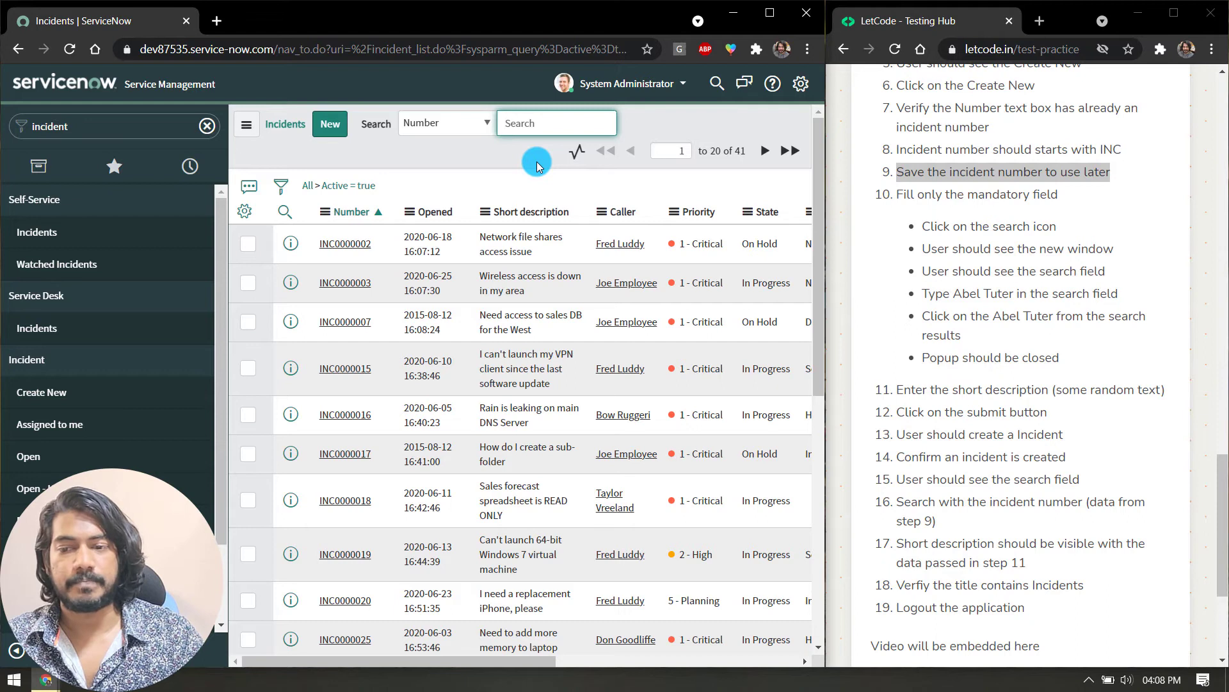
scroll(536, 166, "down", 10)
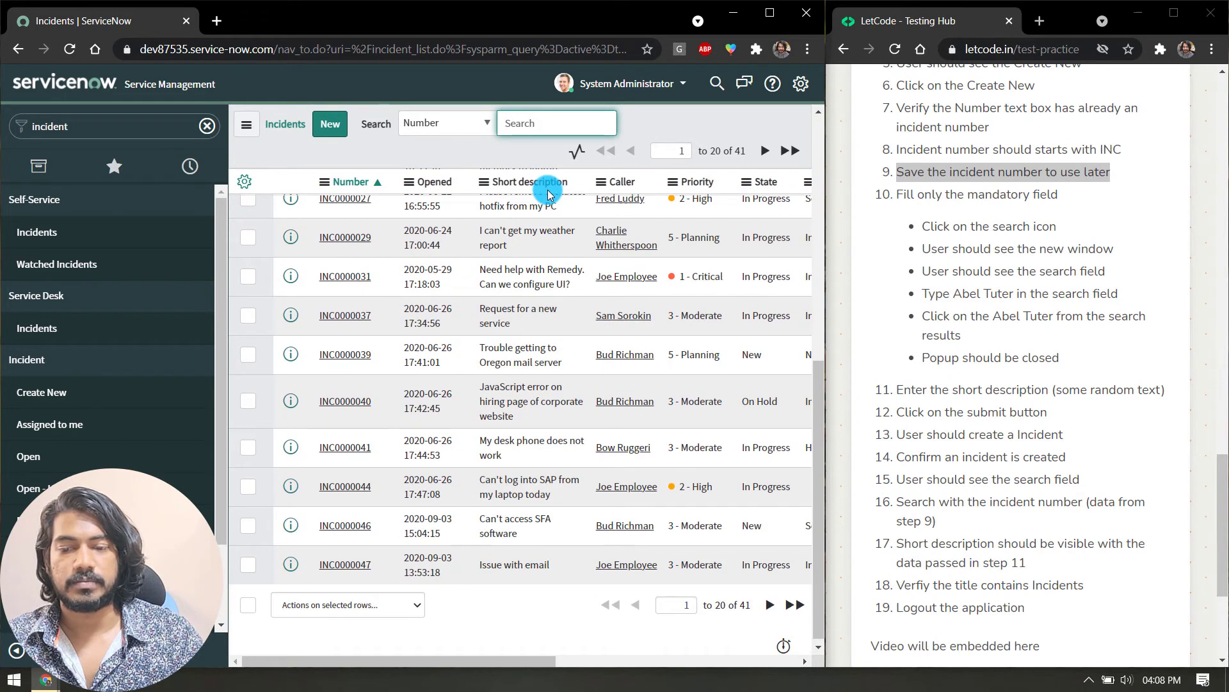
scroll(547, 193, "up", 10)
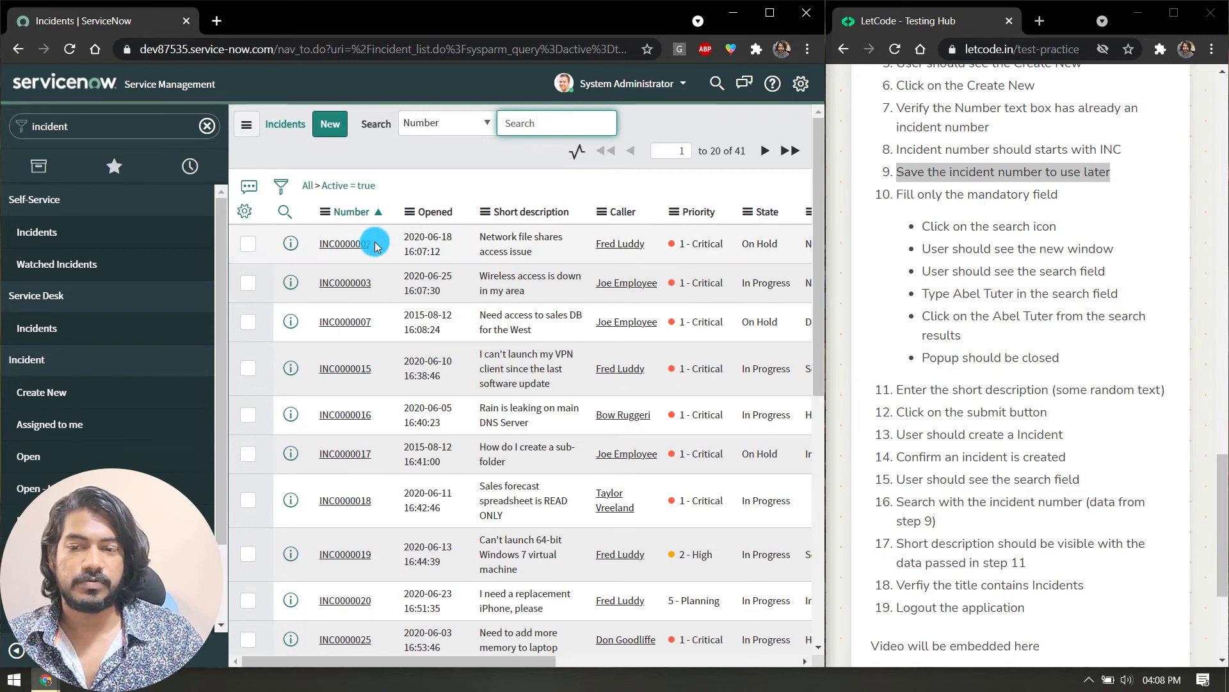
Try to find the incident by searching the Incidents list for number INC0010001
left_click(546, 128)
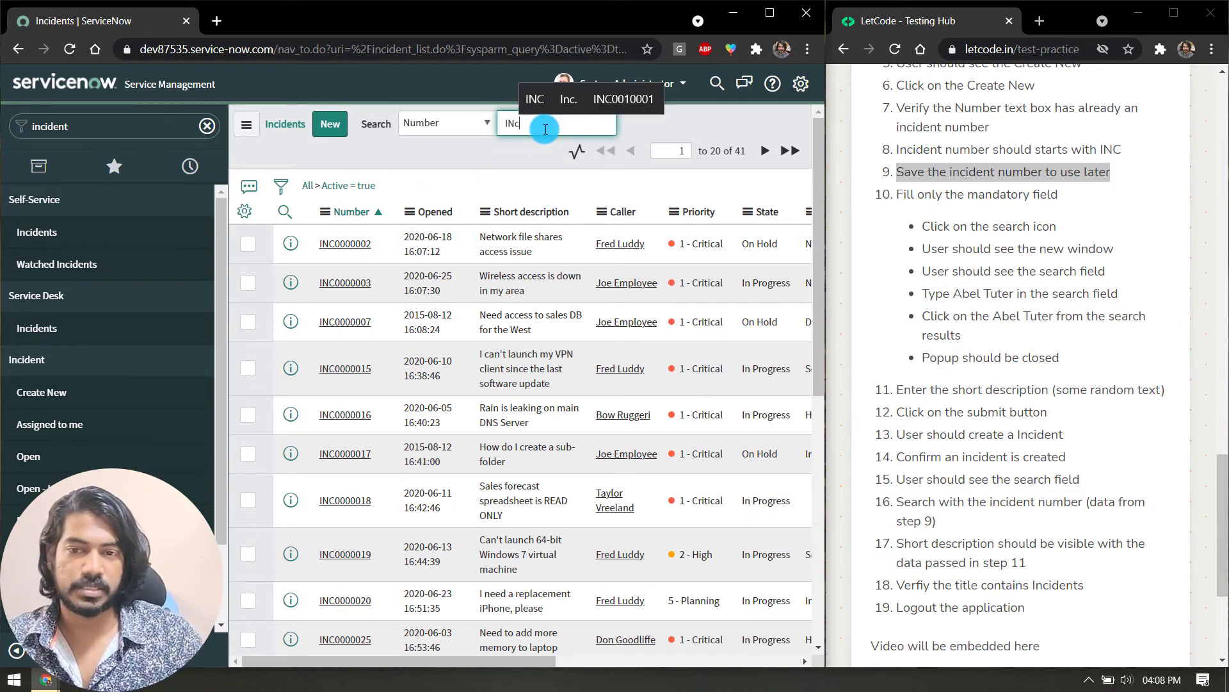
type("INc")
key("Down")
key("Down")
key("Down")
key("Return")
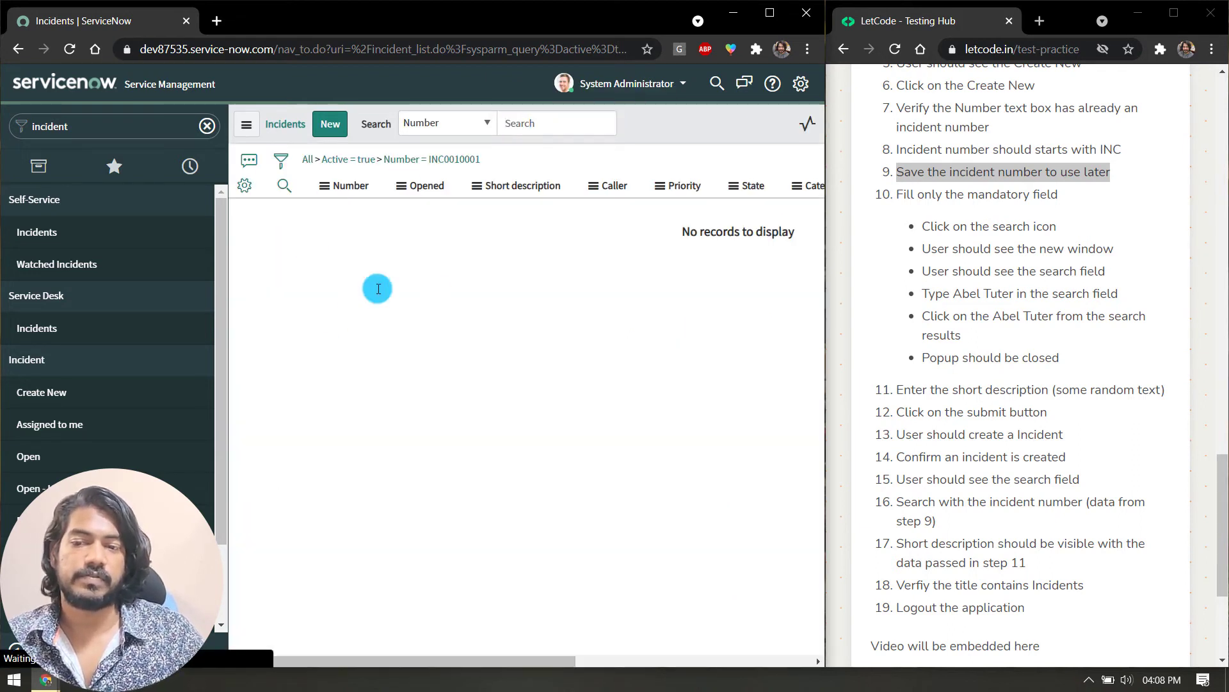
Search the Incidents list for incident number INC0000001
left_click(530, 130)
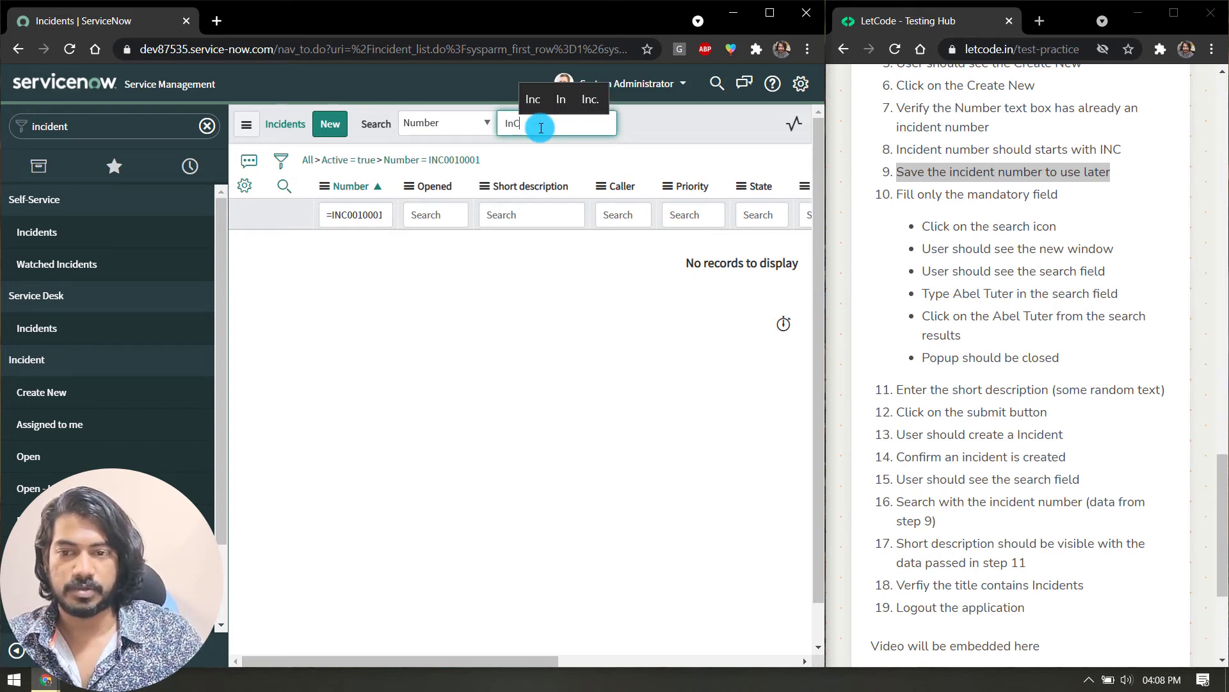
key("BackSpace")
key("BackSpace")
key("BackSpace")
key("Return")
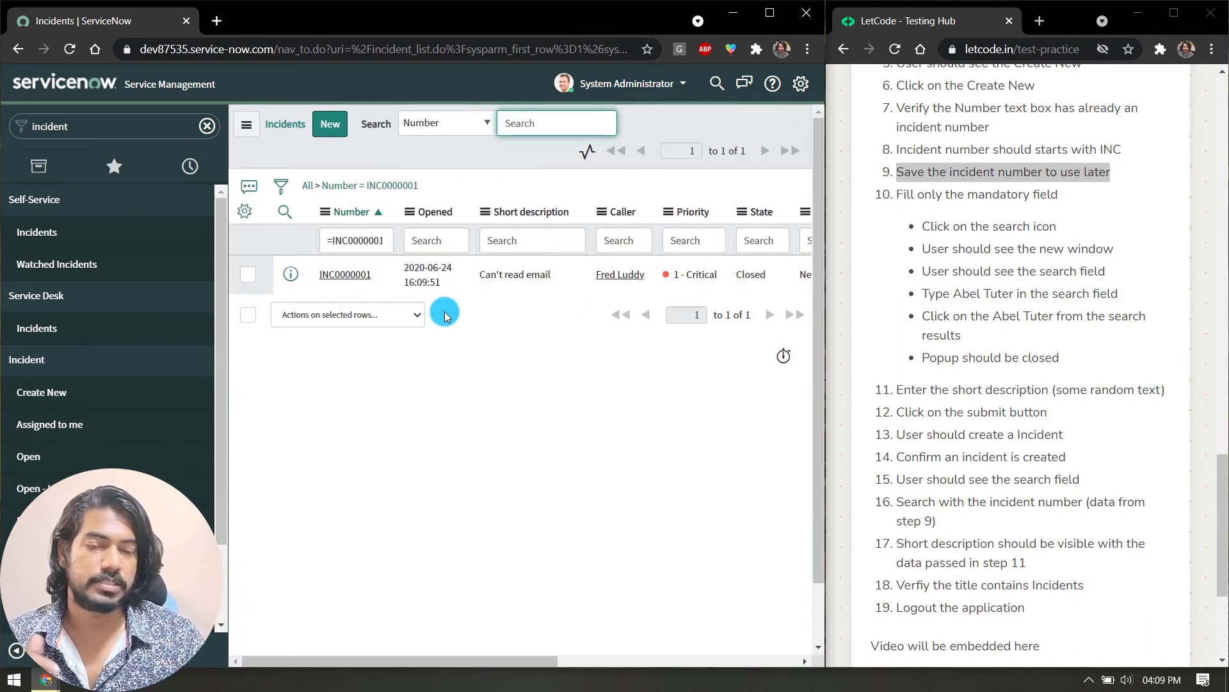
Read steps 9, 17 and 11 of TC003 and examine the short description of the incident found by the search
double_click(1020, 172)
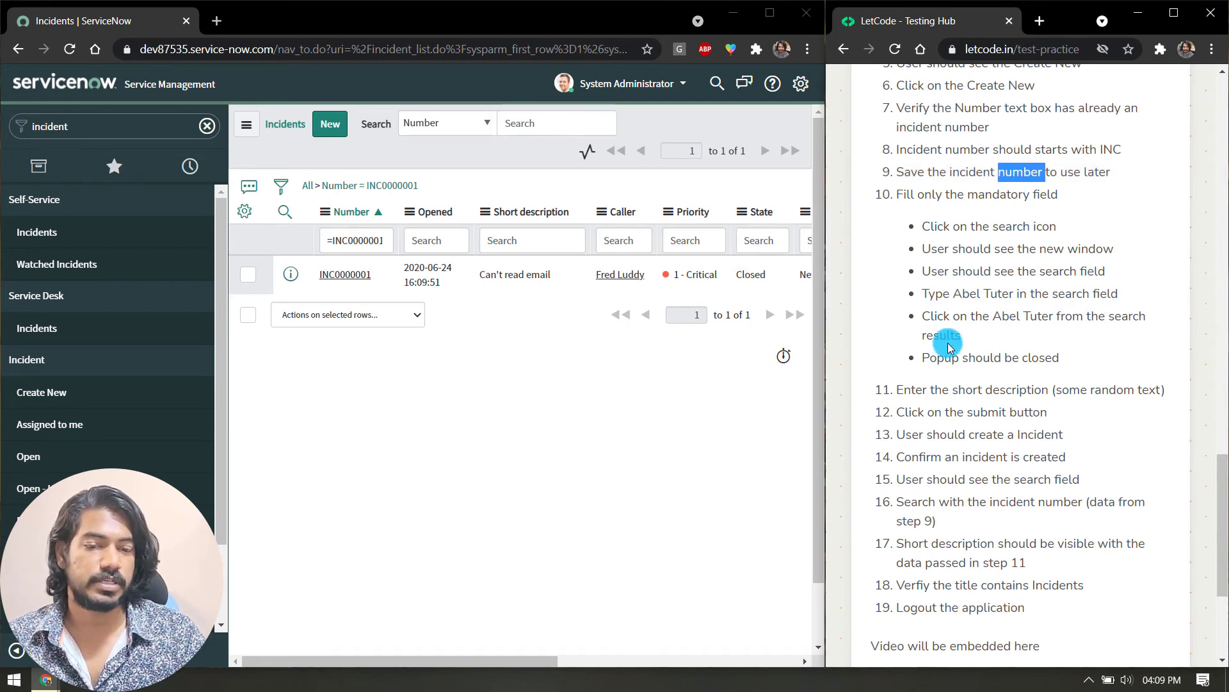
scroll(948, 343, "down", 1)
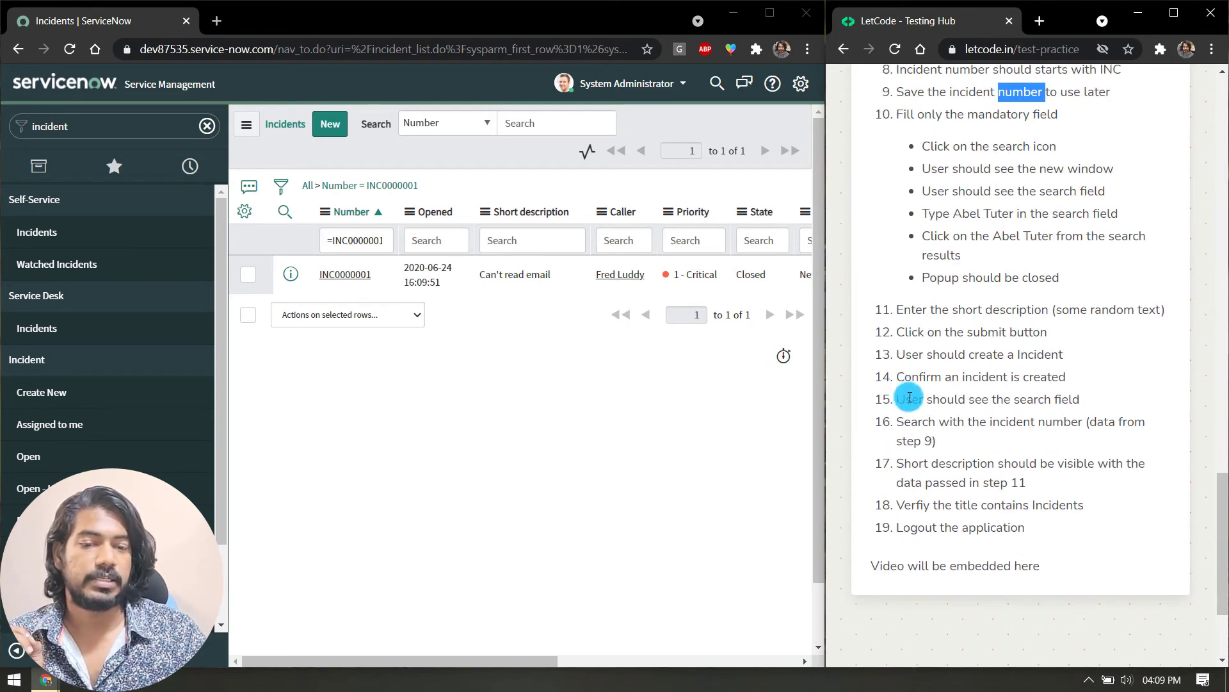
scroll(961, 448, "down", 1)
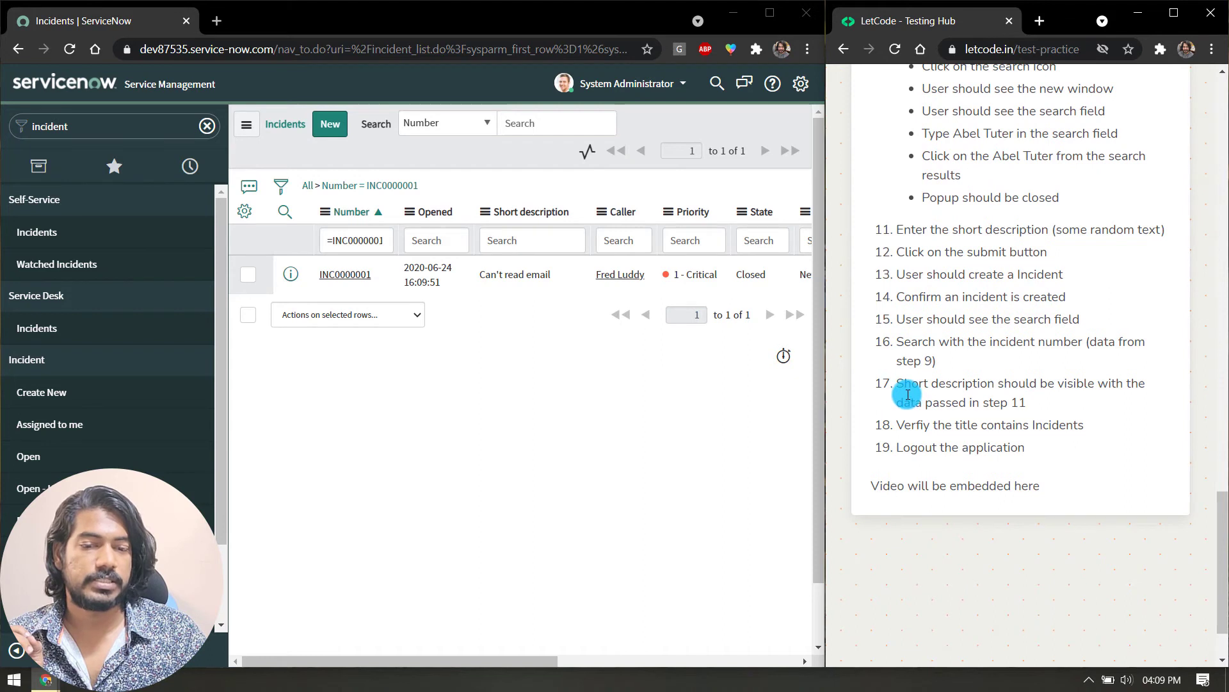
left_click_drag(899, 385, 1060, 409)
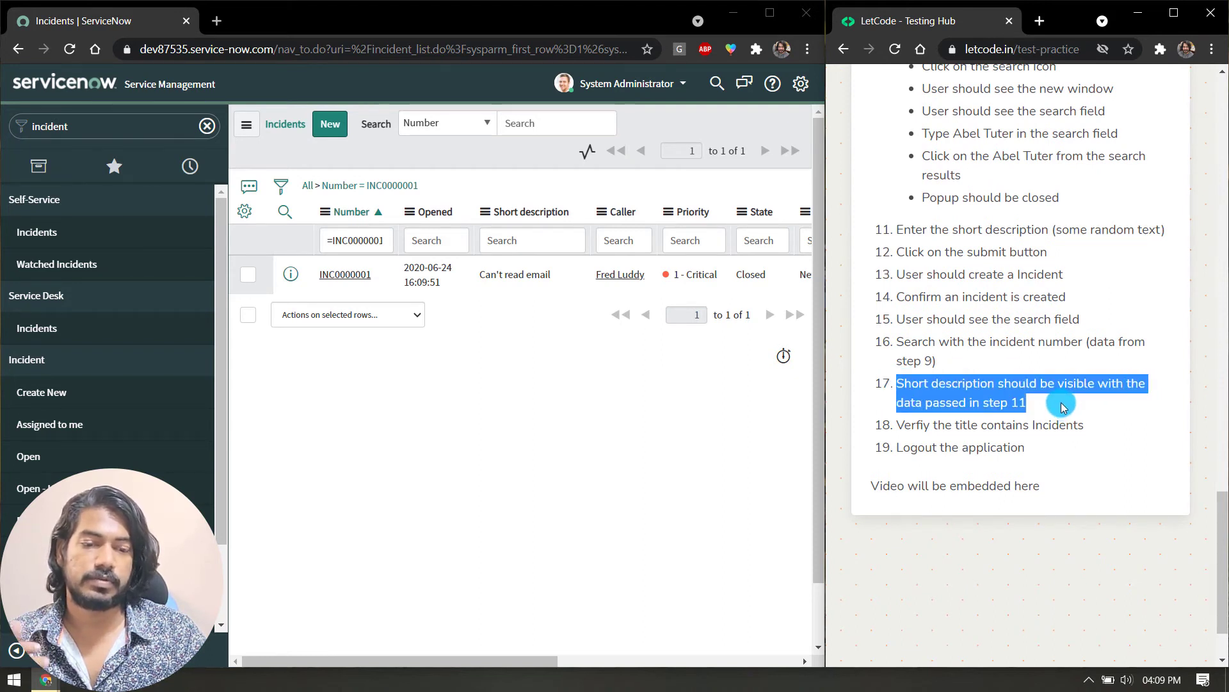
left_click(1059, 408)
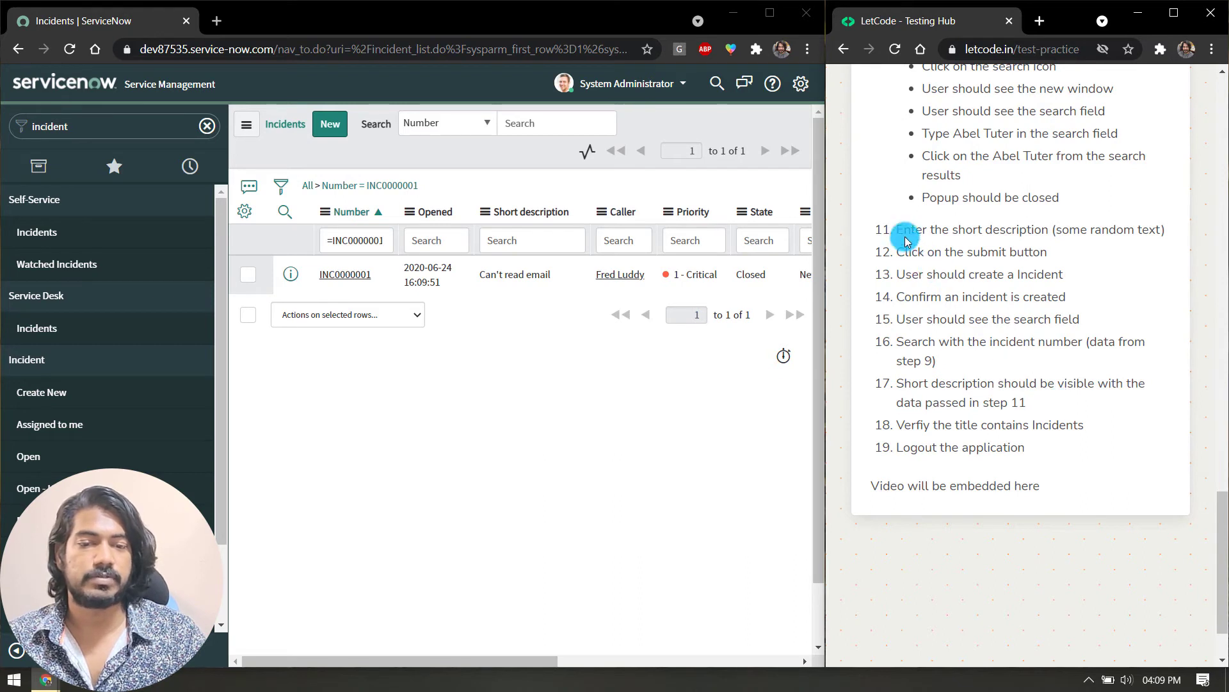
left_click_drag(897, 229, 1051, 226)
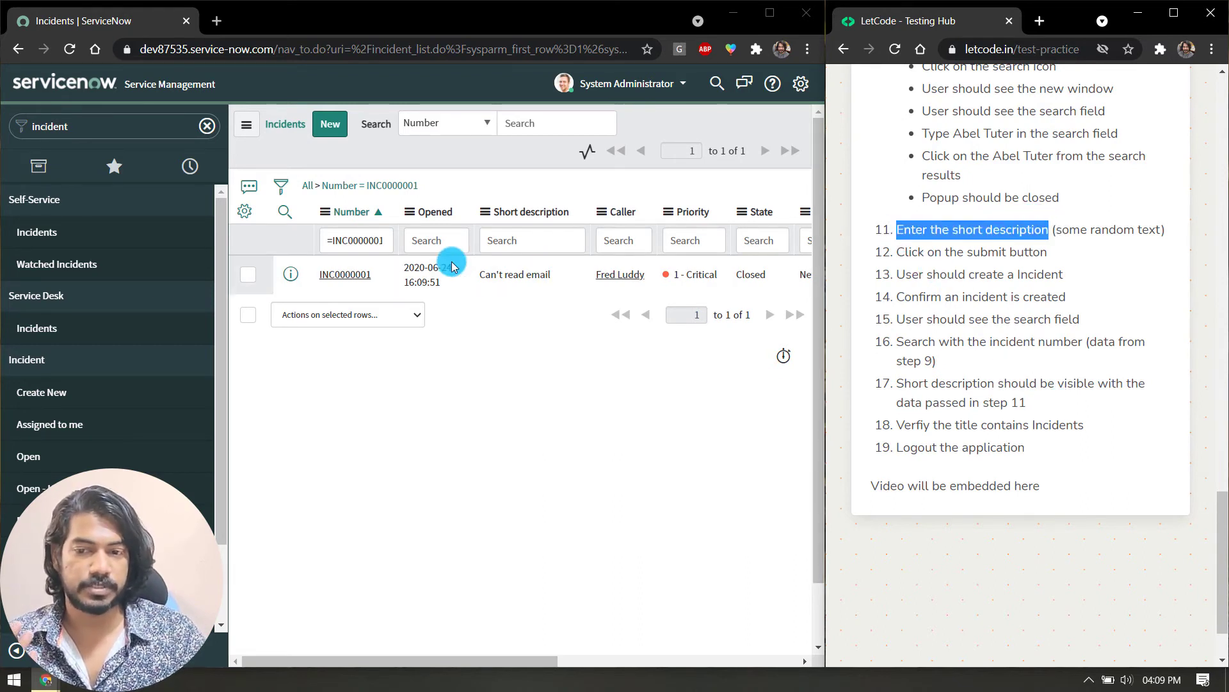
mouse_move(479, 274)
left_mouse_down()
mouse_move(545, 275)
mouse_move(511, 287)
mouse_move(481, 275)
left_mouse_up()
double_click(480, 275)
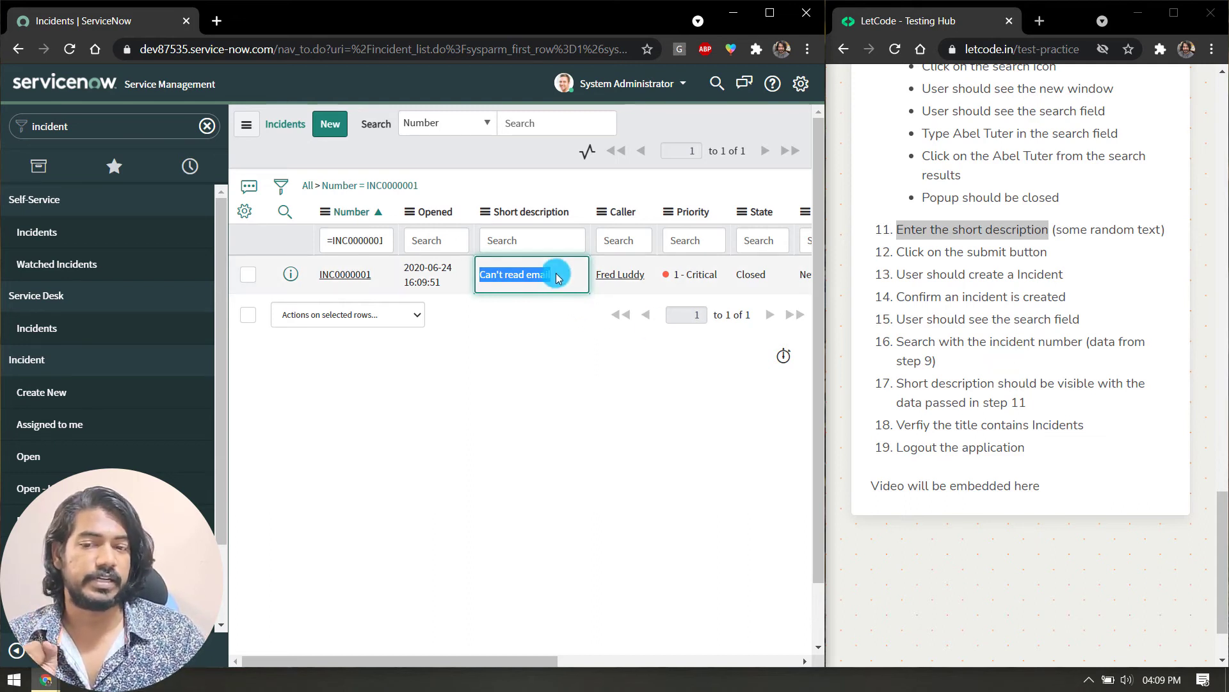
Check that the page title contains Incidents and log out of ServiceNow, following steps 18 and 19 of TC003
left_click_drag(899, 426, 1093, 423)
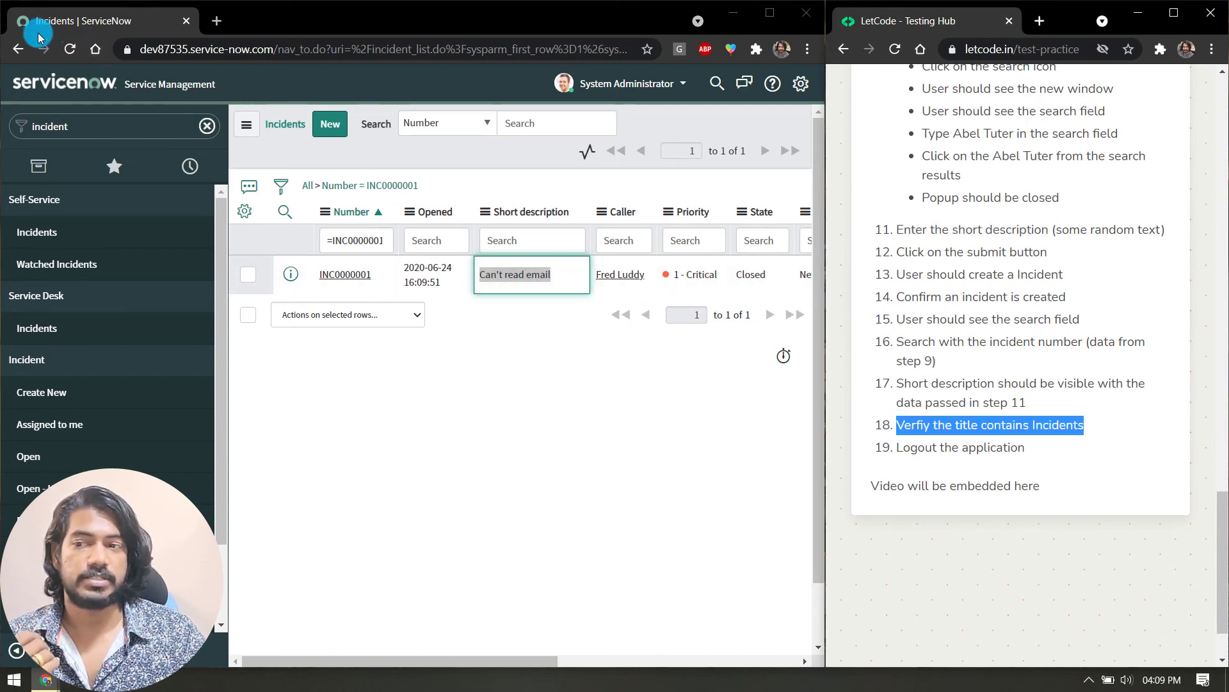
left_click(118, 27)
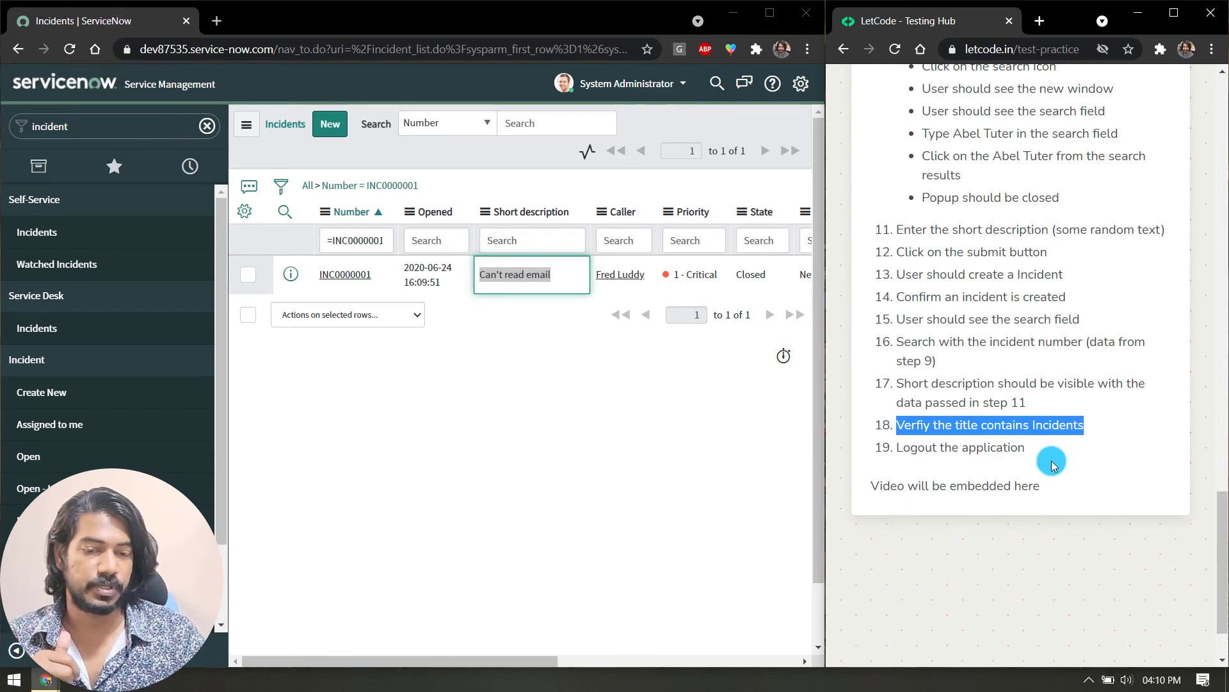
left_click_drag(1036, 448, 889, 461)
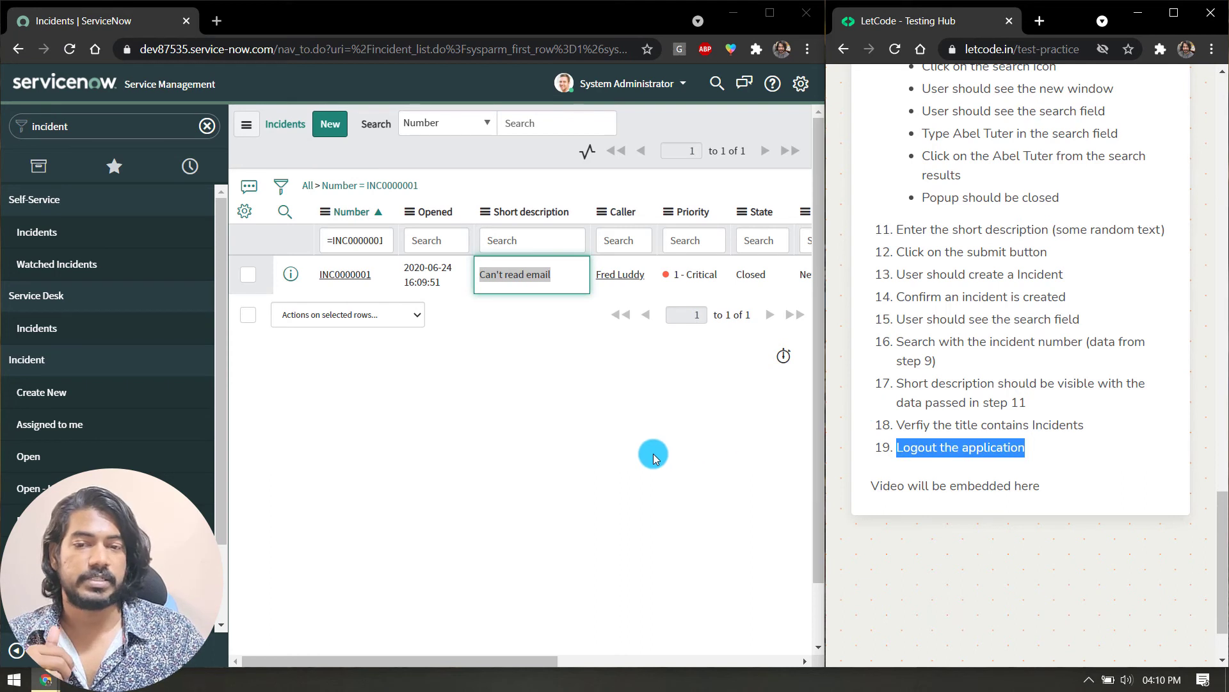
left_click(654, 454)
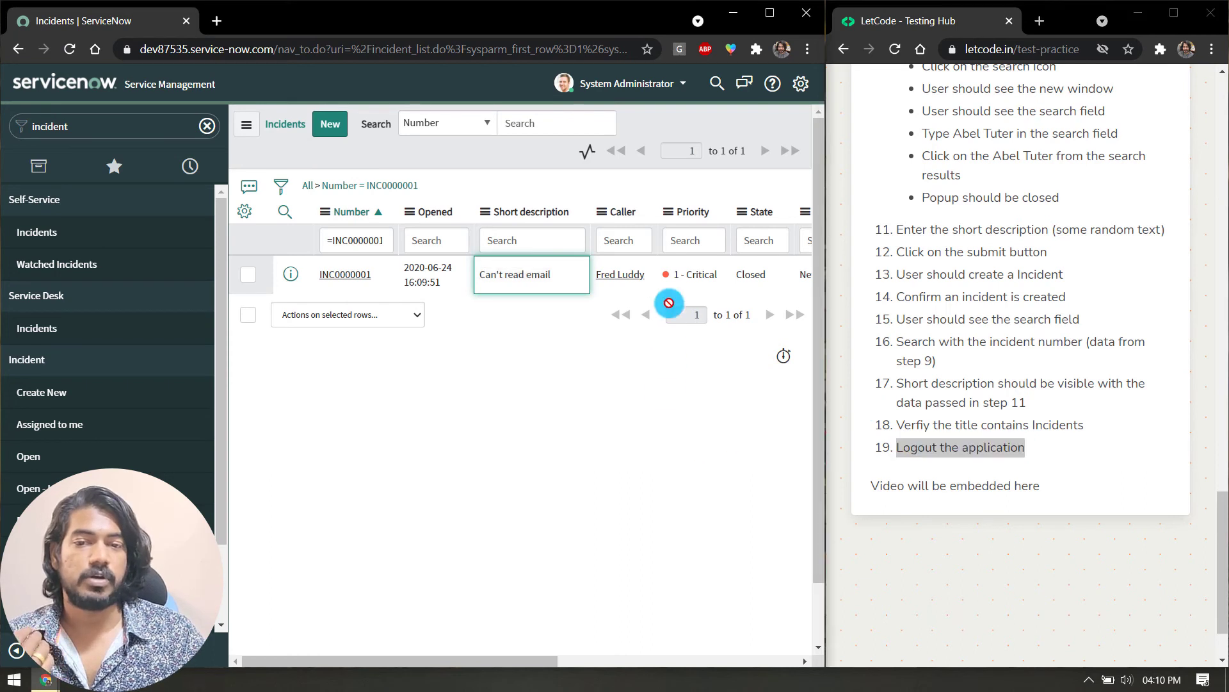
left_click(661, 91)
left_click(616, 173)
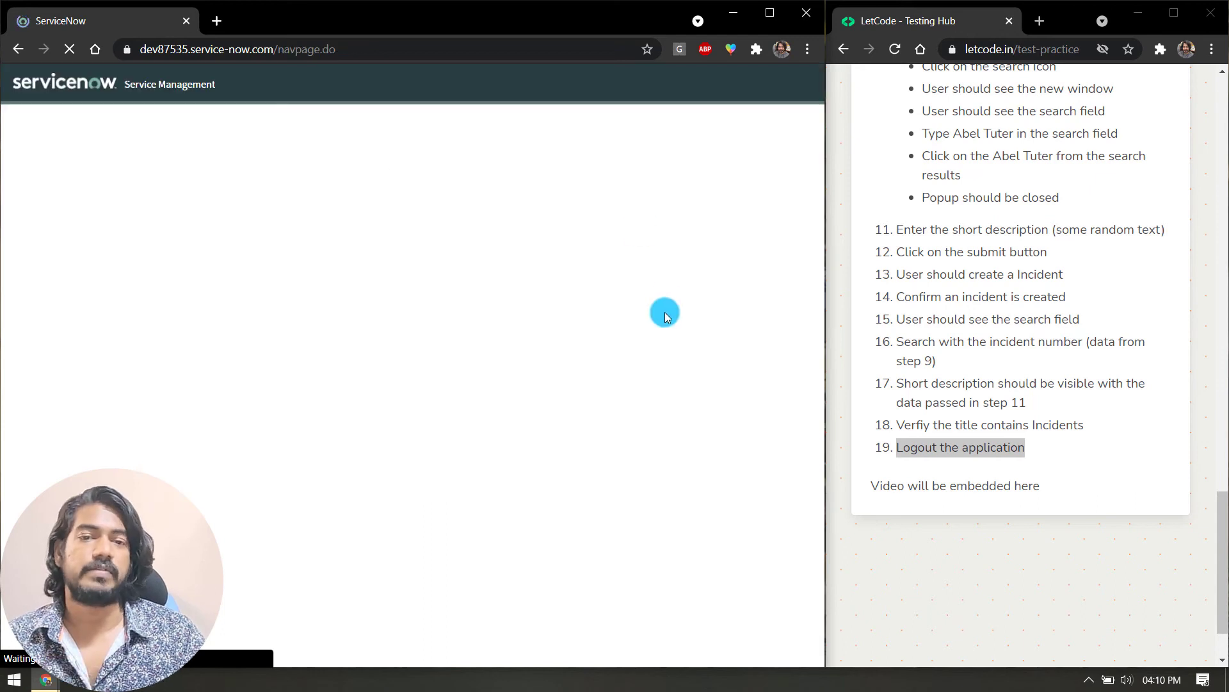
Maximize the LetCode test practice window and look through its test cases from TC003 back to the login cases
left_click(1162, 17)
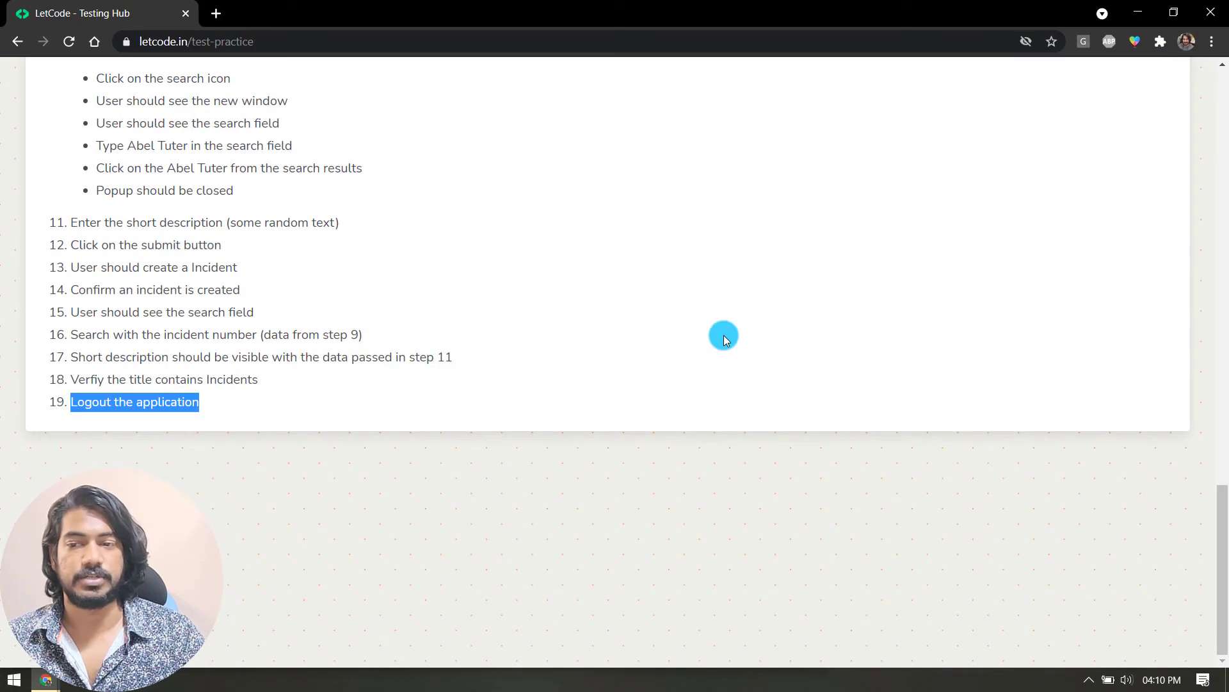
scroll(721, 334, "up", 6)
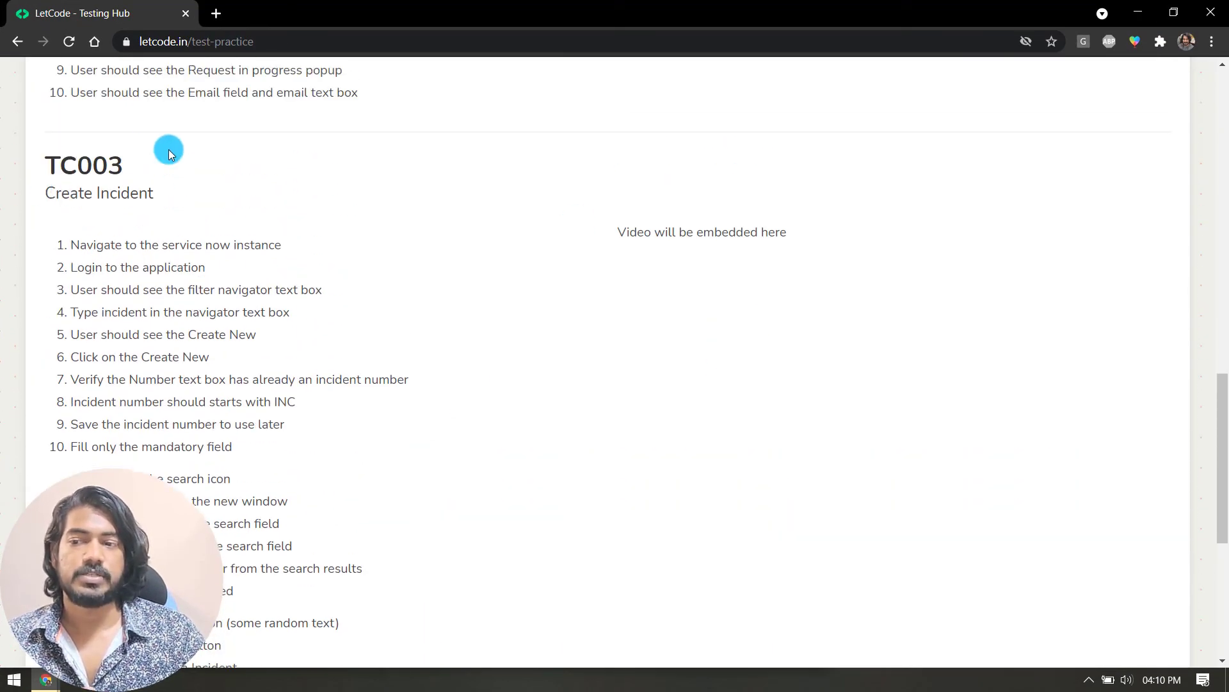
scroll(301, 289, "up", 8)
scroll(301, 294, "up", 10)
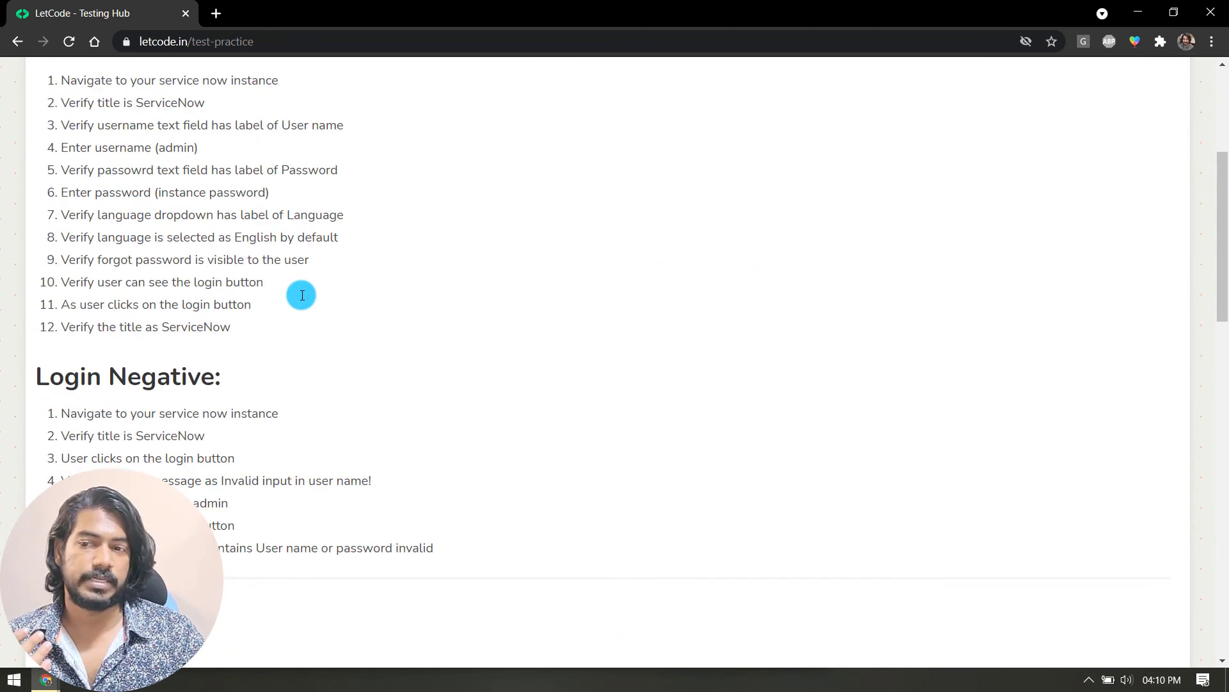
scroll(302, 297, "down", 4)
scroll(313, 286, "down", 14)
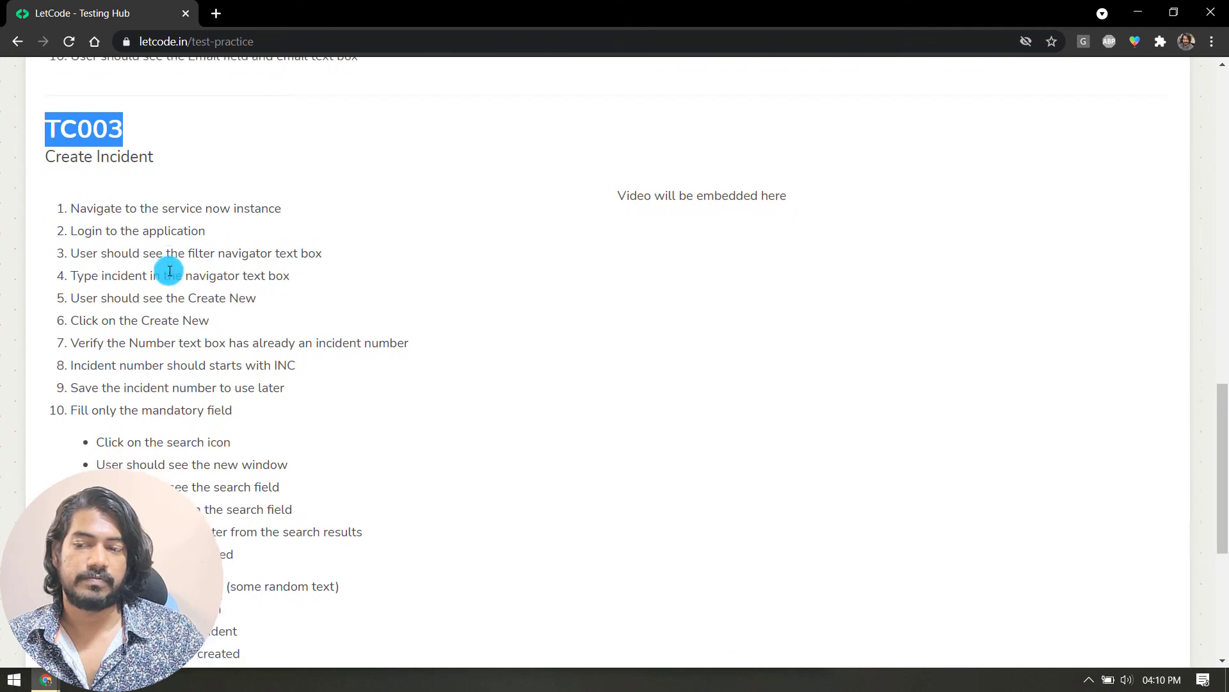
scroll(167, 269, "down", 4)
scroll(281, 282, "up", 3)
Highlight the practice page's address and the video placeholders beside TC002 and TC003
left_click(313, 41)
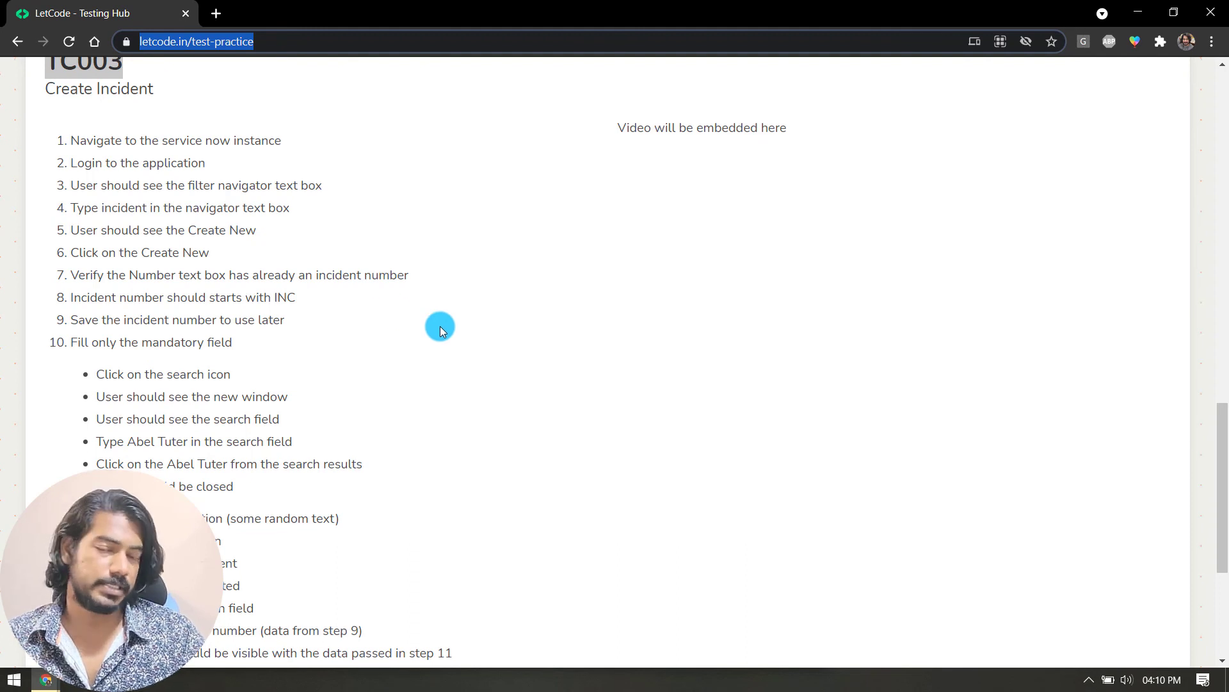
scroll(439, 326, "up", 10)
scroll(662, 270, "down", 4)
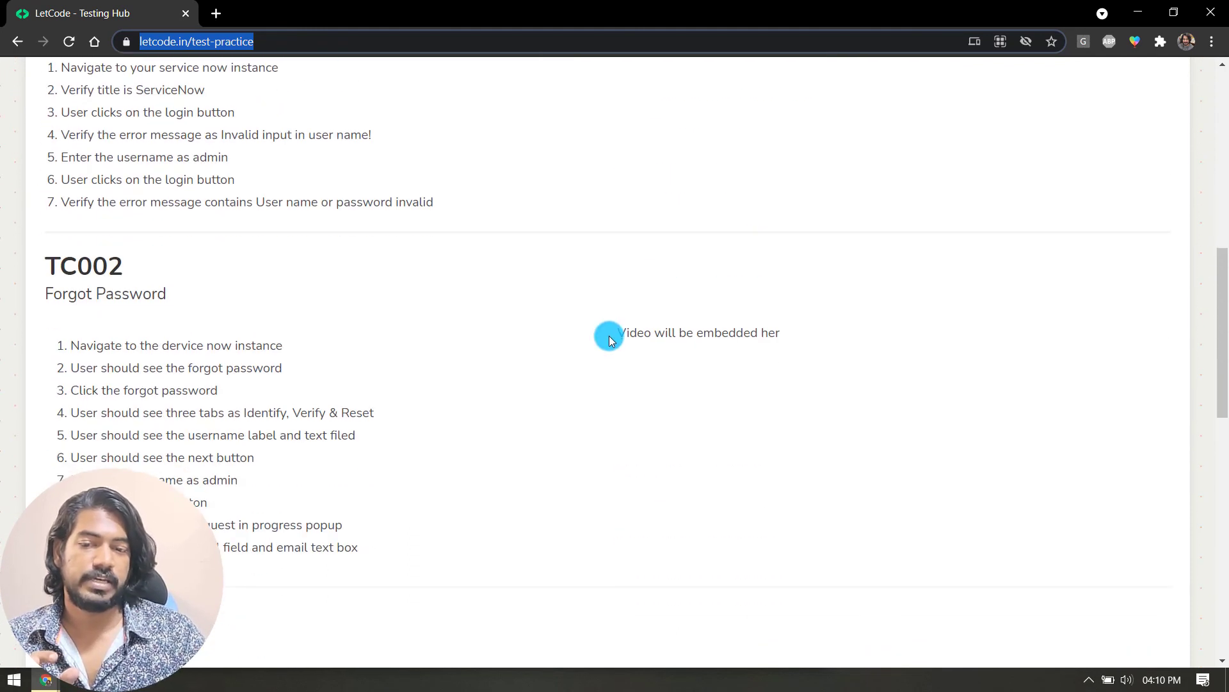
triple_click(664, 333)
scroll(786, 387, "down", 5)
double_click(771, 366)
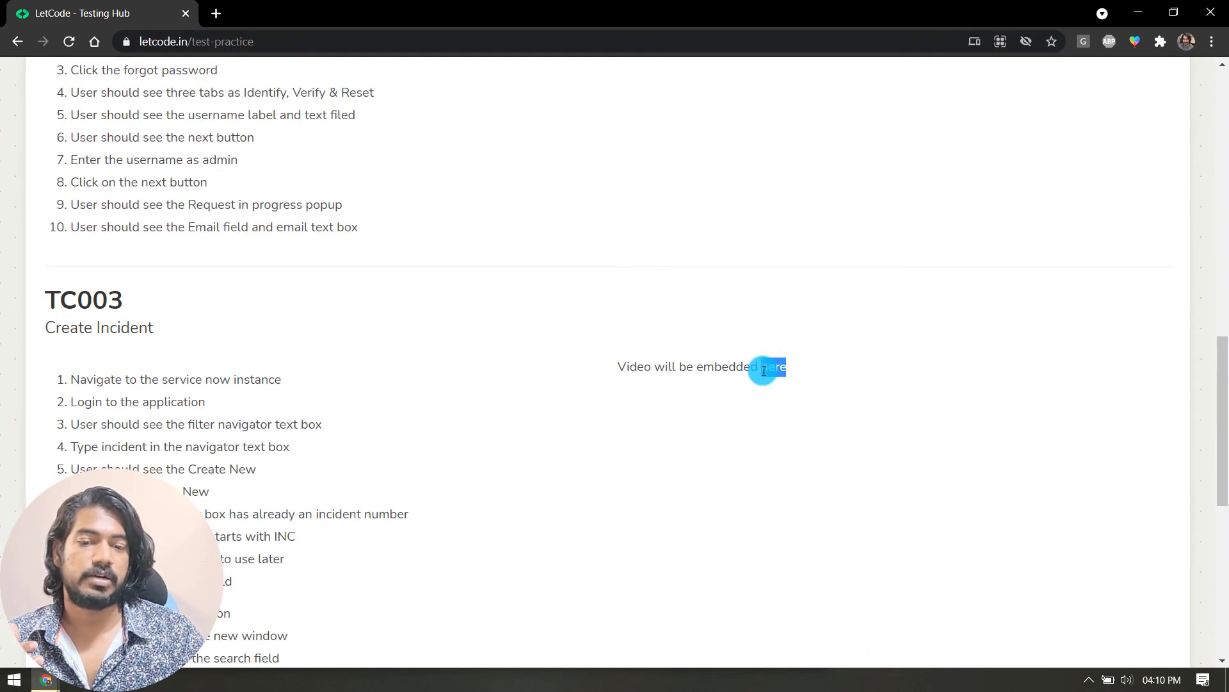
Review the steps of TC003, highlighting steps 1 to 10, and return to TC001 at the start of the page
scroll(797, 379, "down", 4)
scroll(796, 379, "down", 5)
scroll(796, 379, "up", 3)
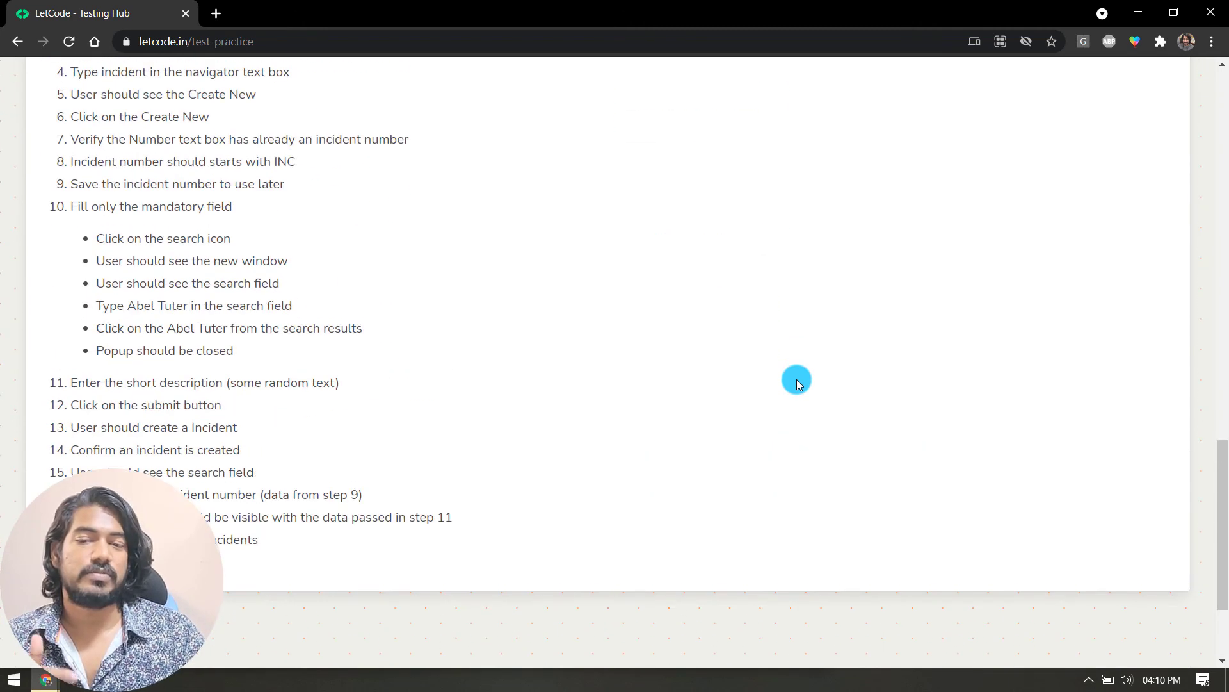
scroll(797, 379, "up", 4)
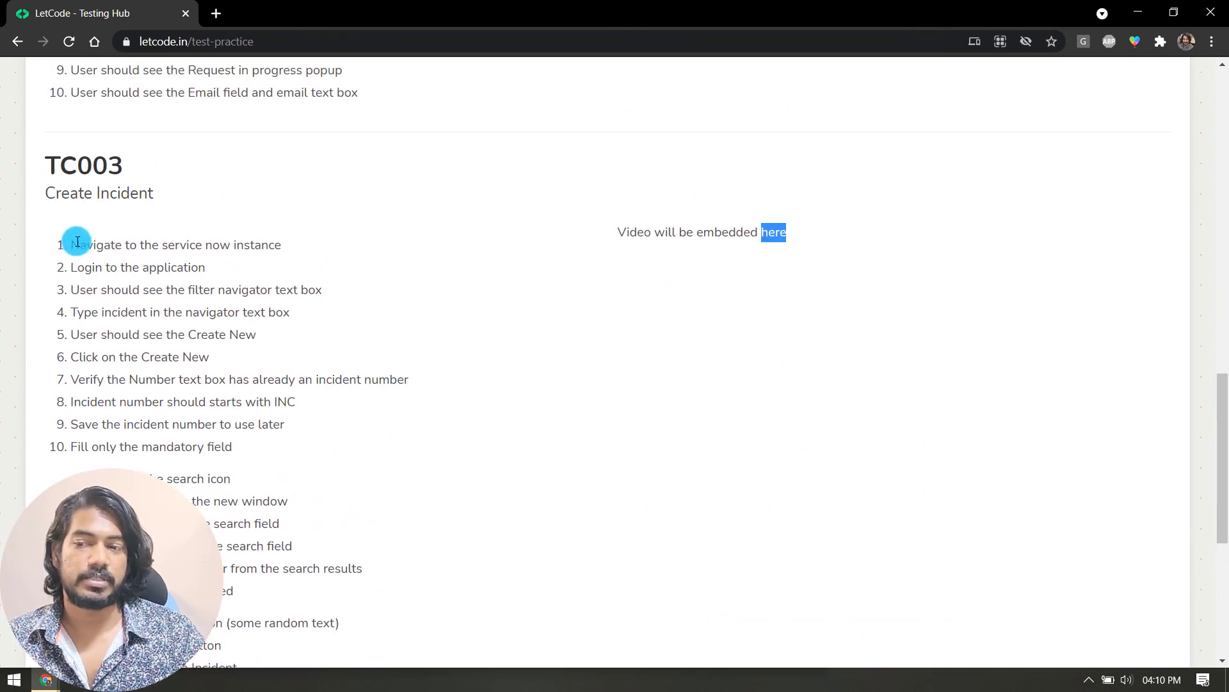
left_click_drag(62, 258, 259, 447)
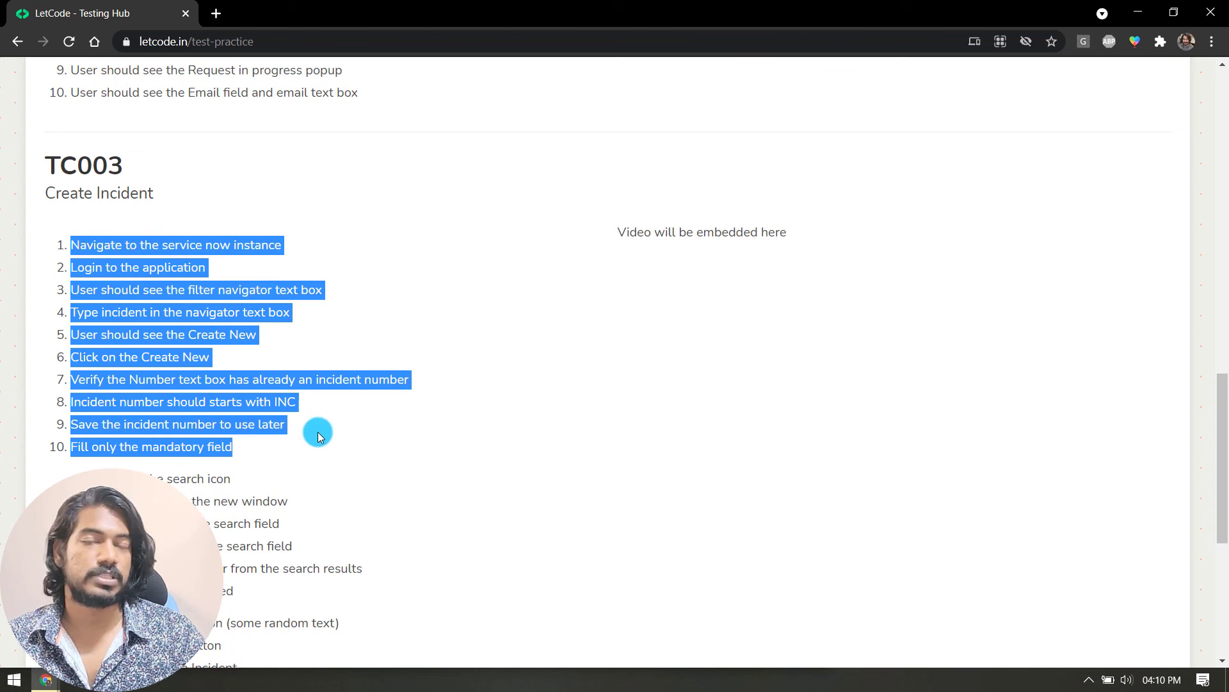
scroll(754, 351, "up", 15)
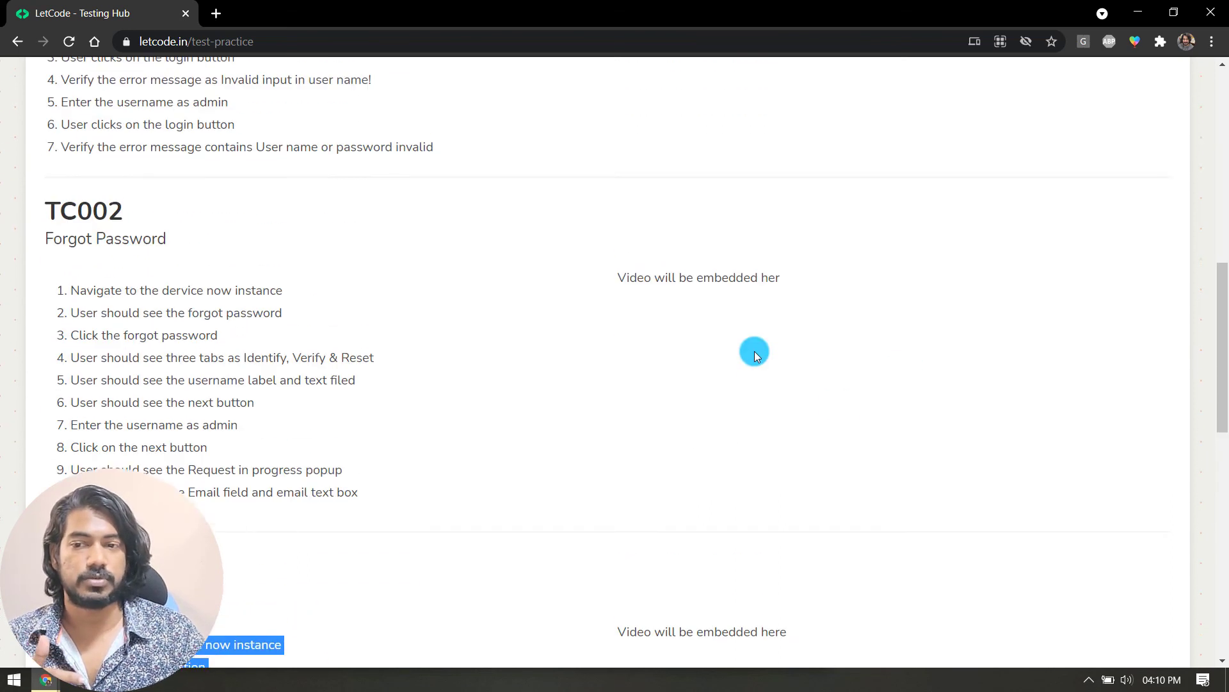
scroll(712, 320, "up", 3)
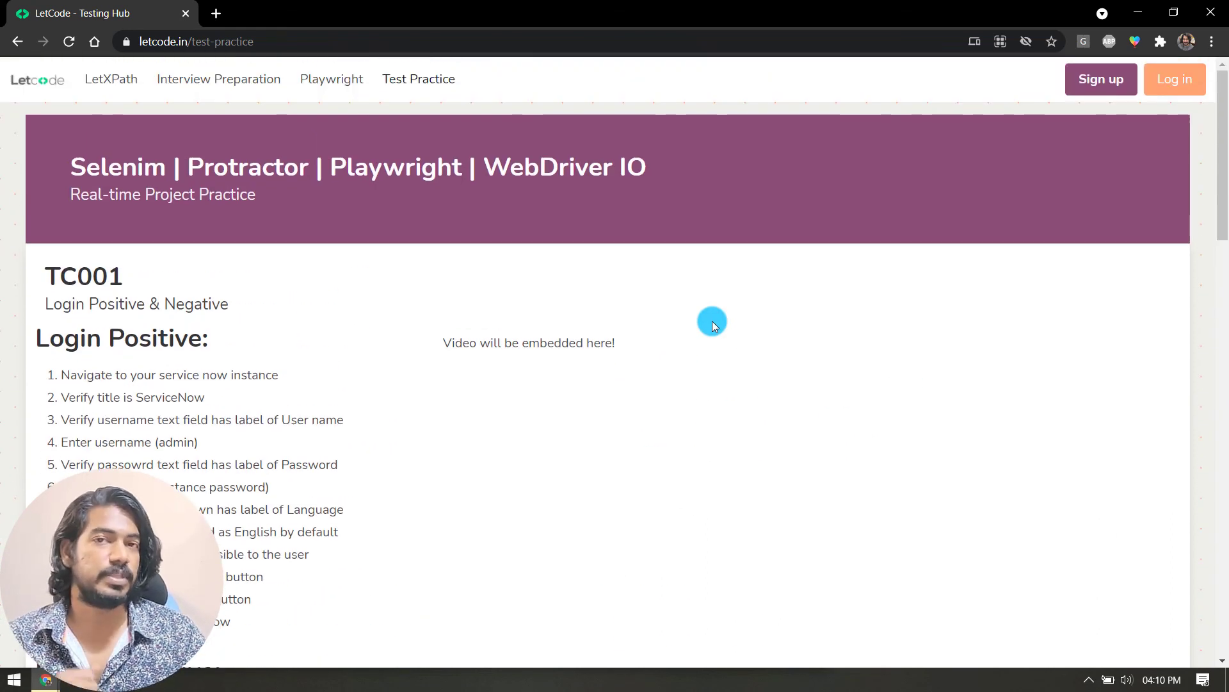